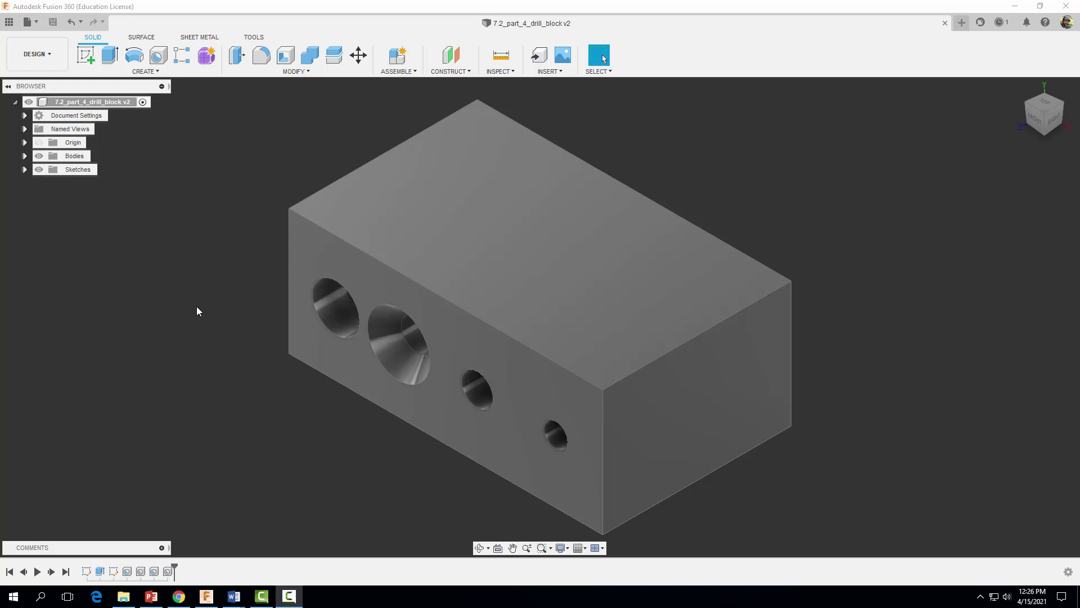
Step: Create a new drawing from the drill block design on an A-size (11in x 8.5in) sheet
left_click(28, 58)
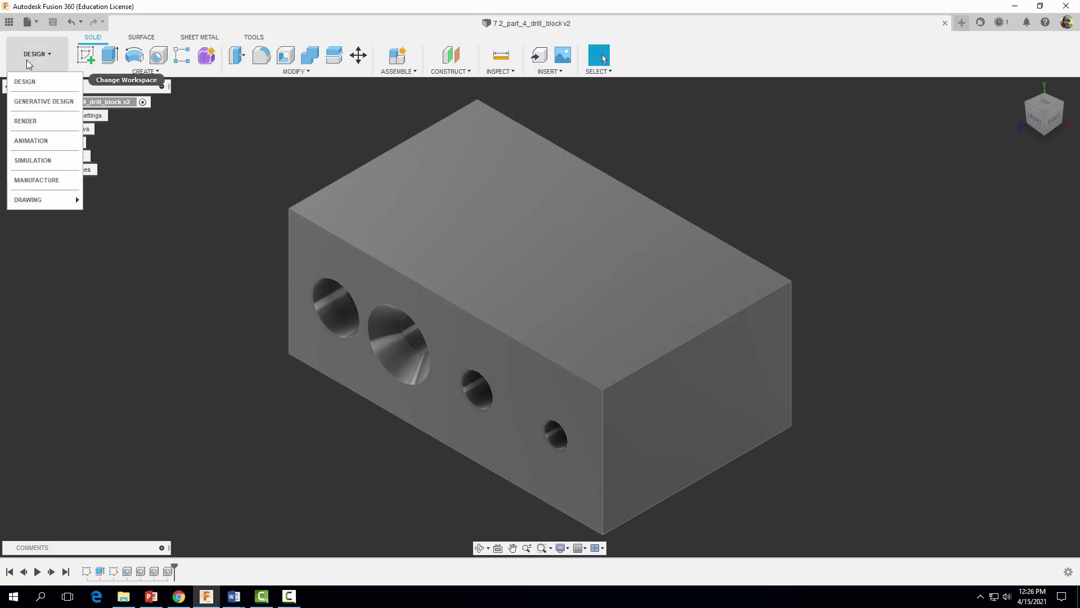
mouse_move(29, 202)
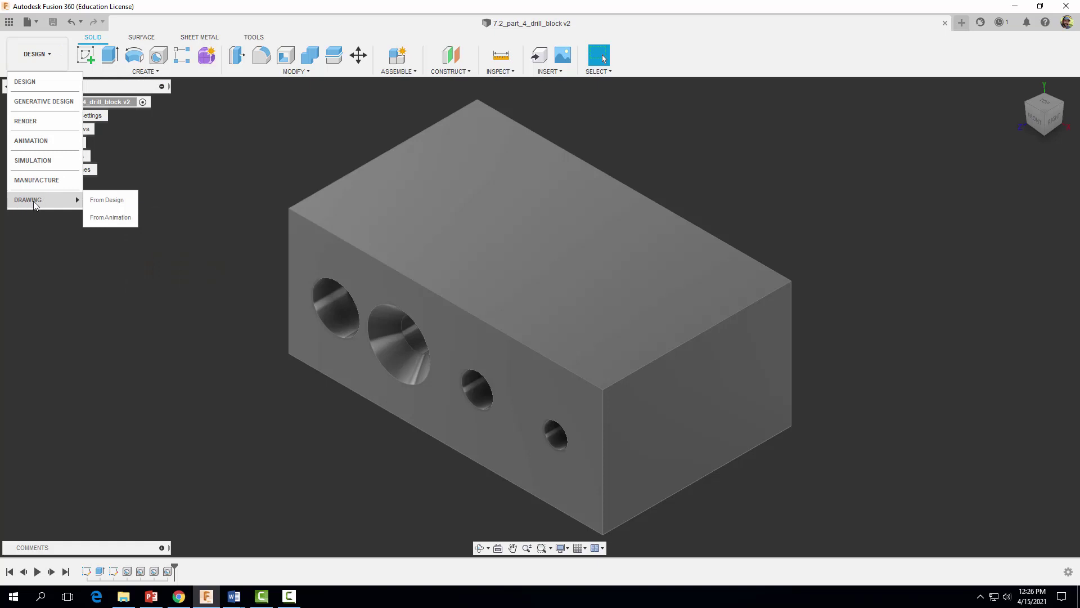
left_click(93, 201)
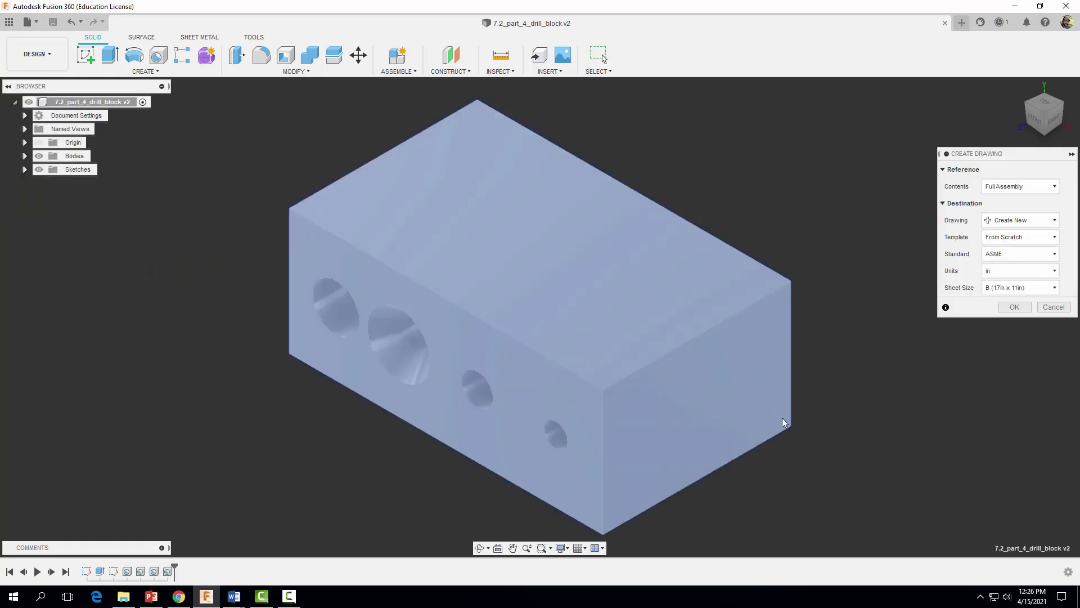
left_click(990, 288)
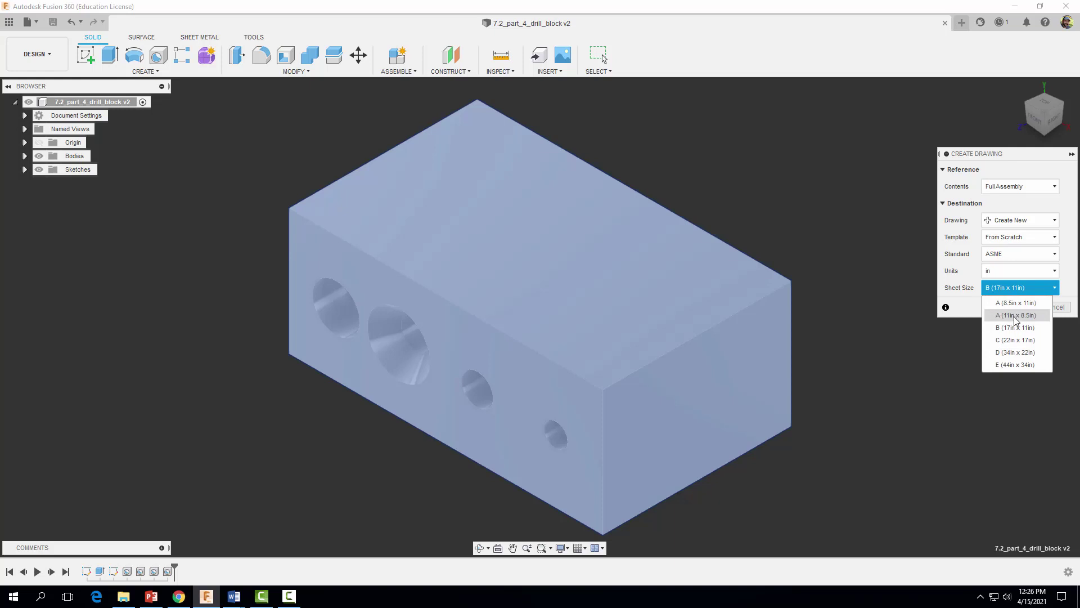
left_click(1015, 315)
left_click(1015, 308)
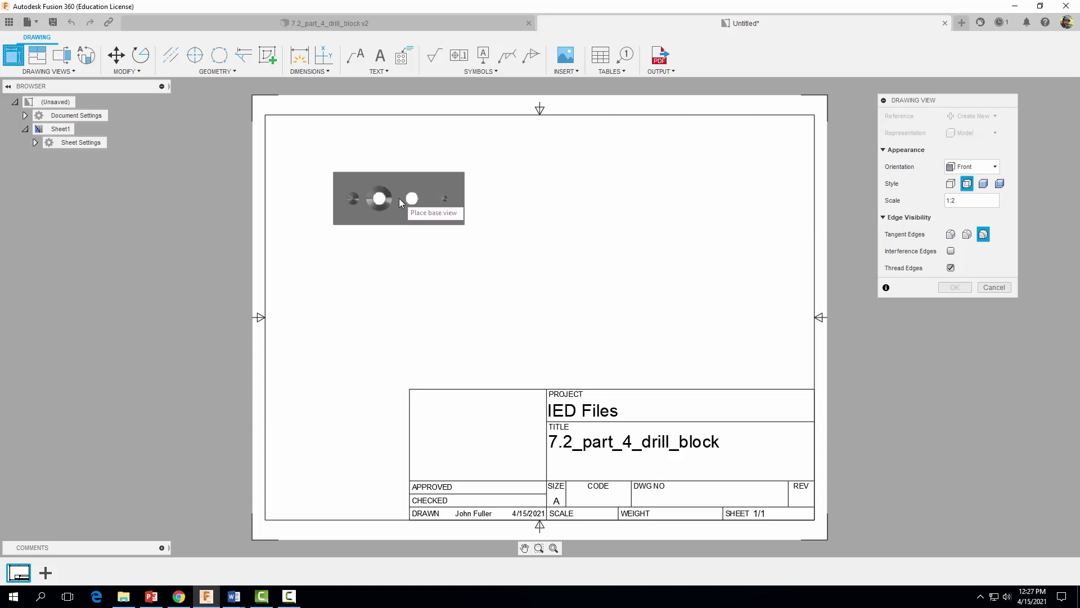
Step: Place the front base view at 1:2 scale in the sheet's upper left
left_click(387, 201)
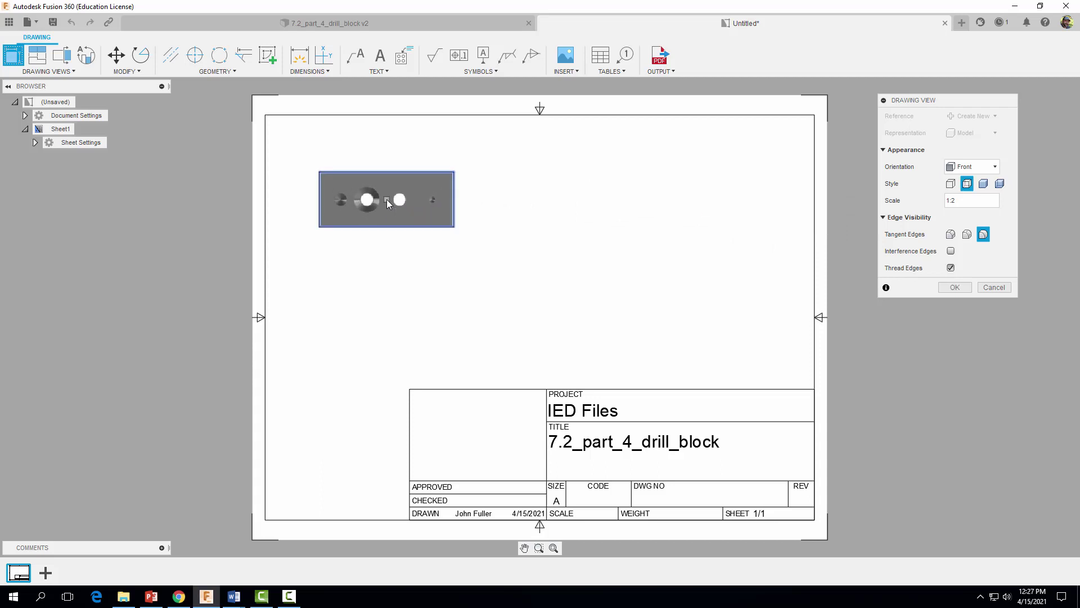
left_click(945, 288)
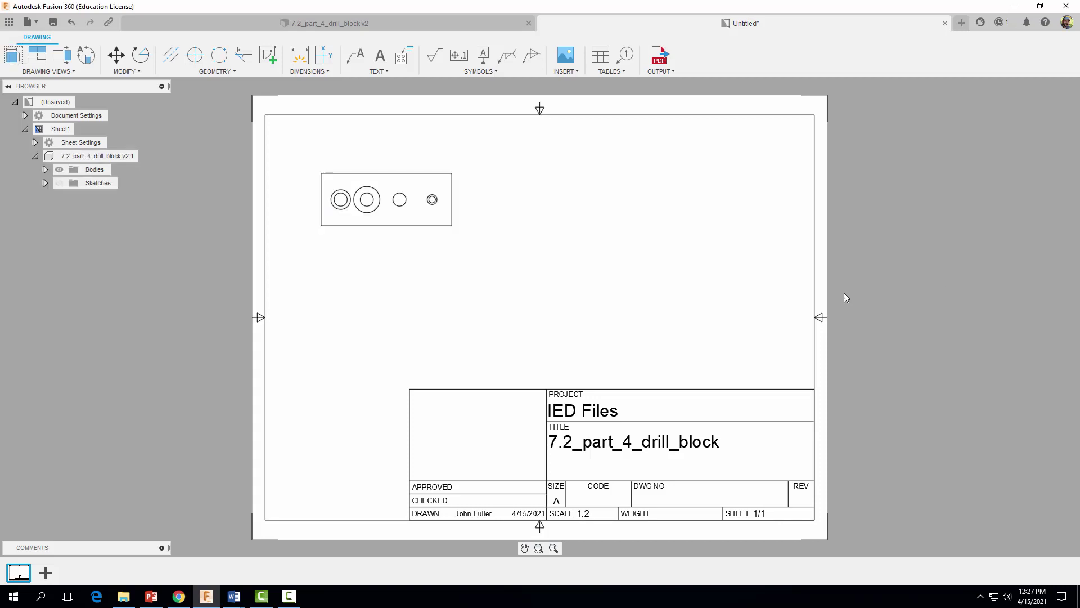
key("F10")
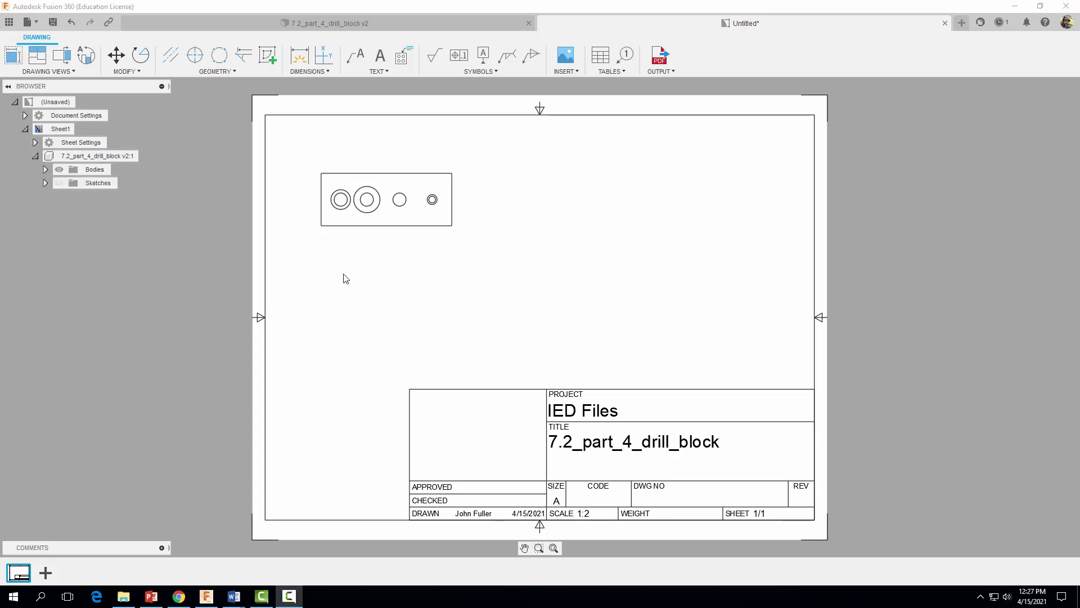
Step: Add a shaded Home-orientation base view at 1:2 in the sheet's upper right
left_click(10, 61)
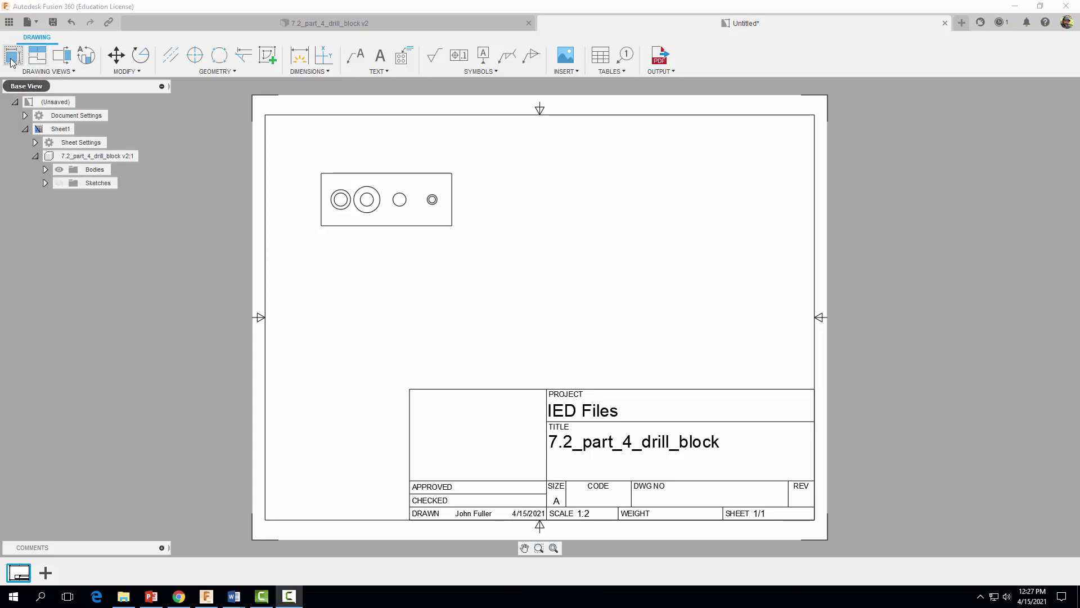
left_click(11, 57)
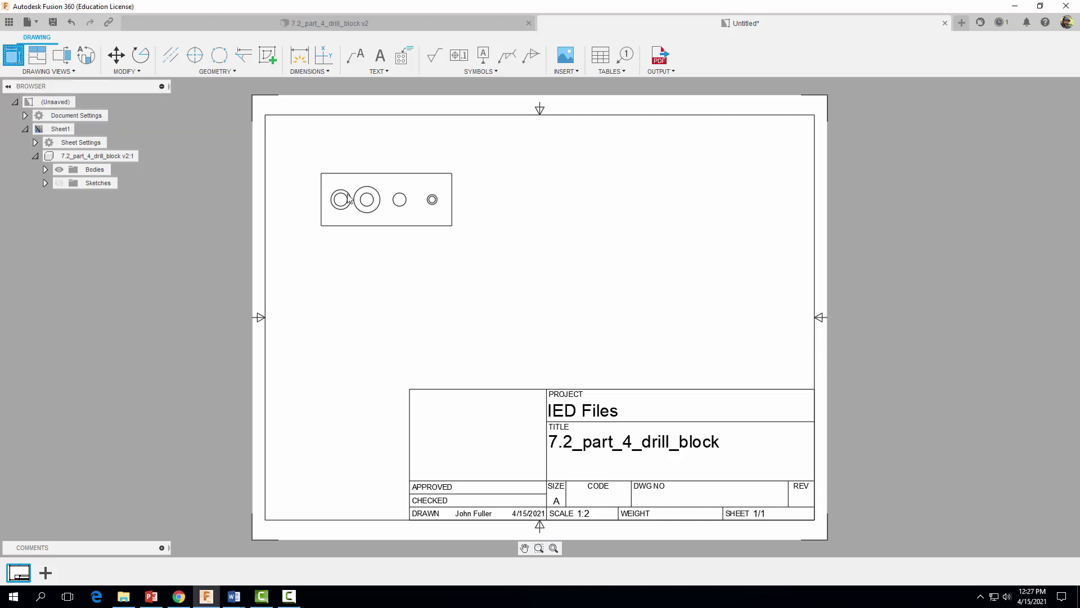
left_click(974, 165)
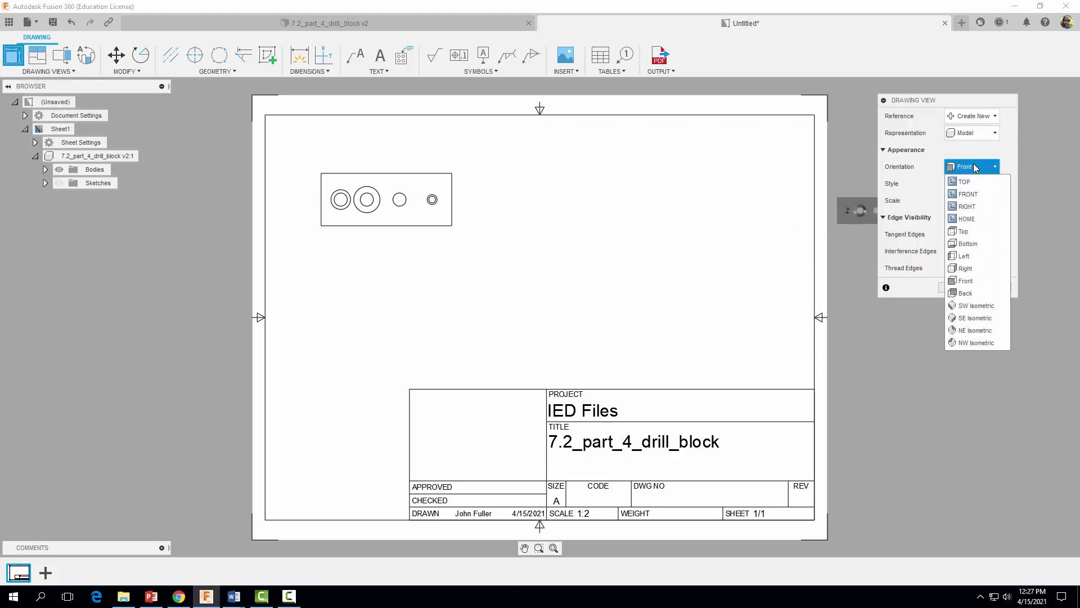
left_click(966, 219)
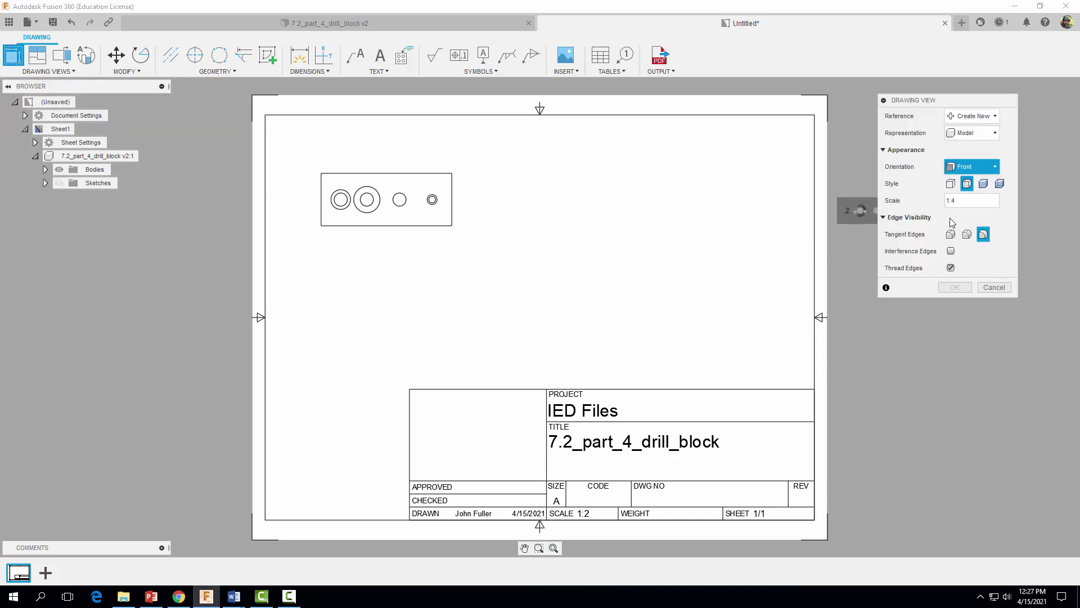
left_click(956, 201)
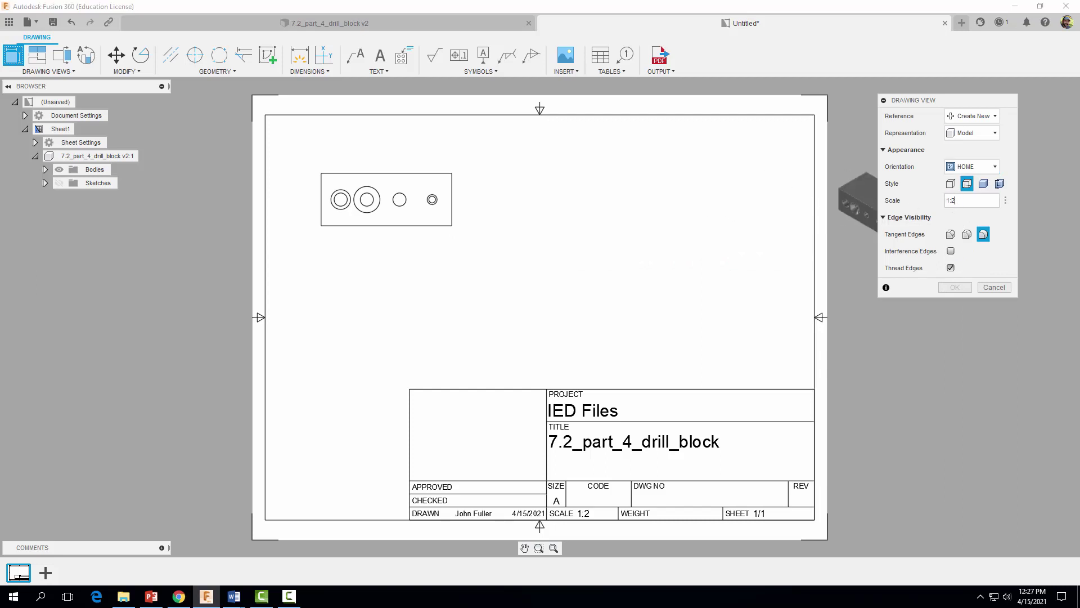
left_click(983, 183)
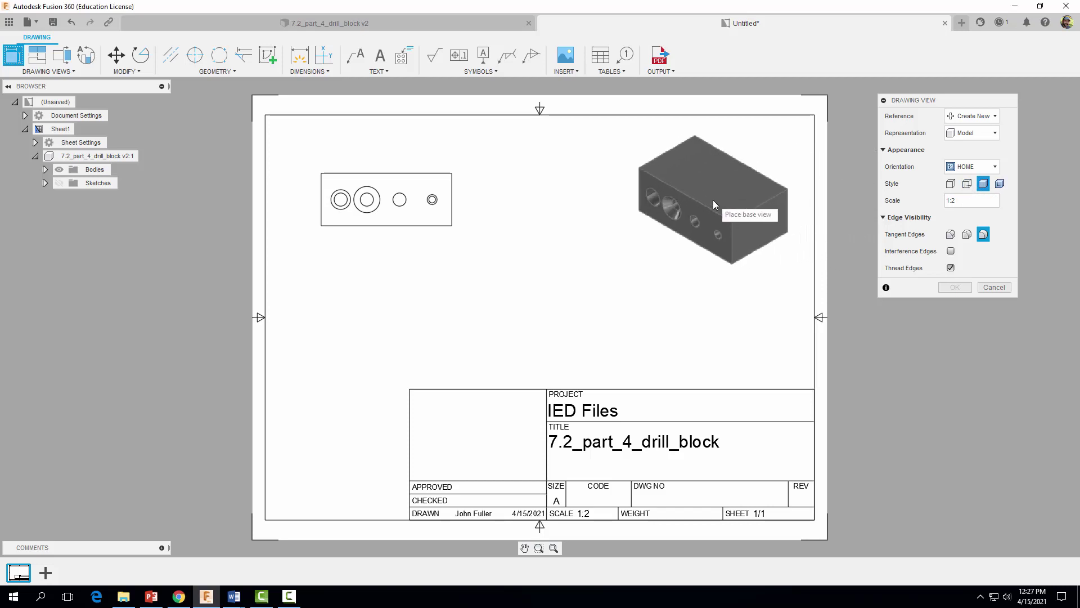
left_click(711, 196)
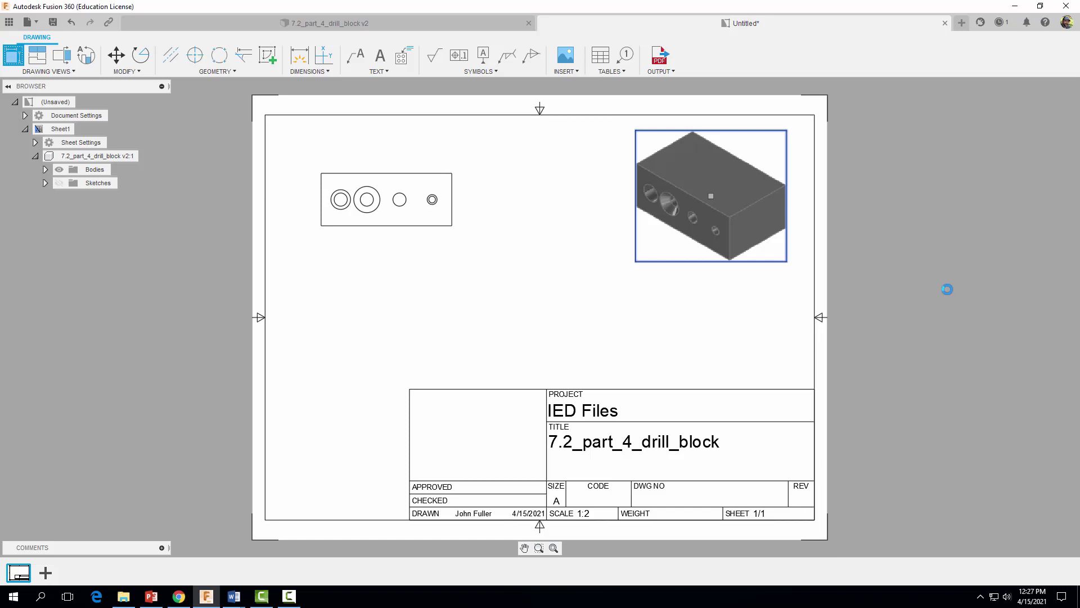
left_click(953, 288)
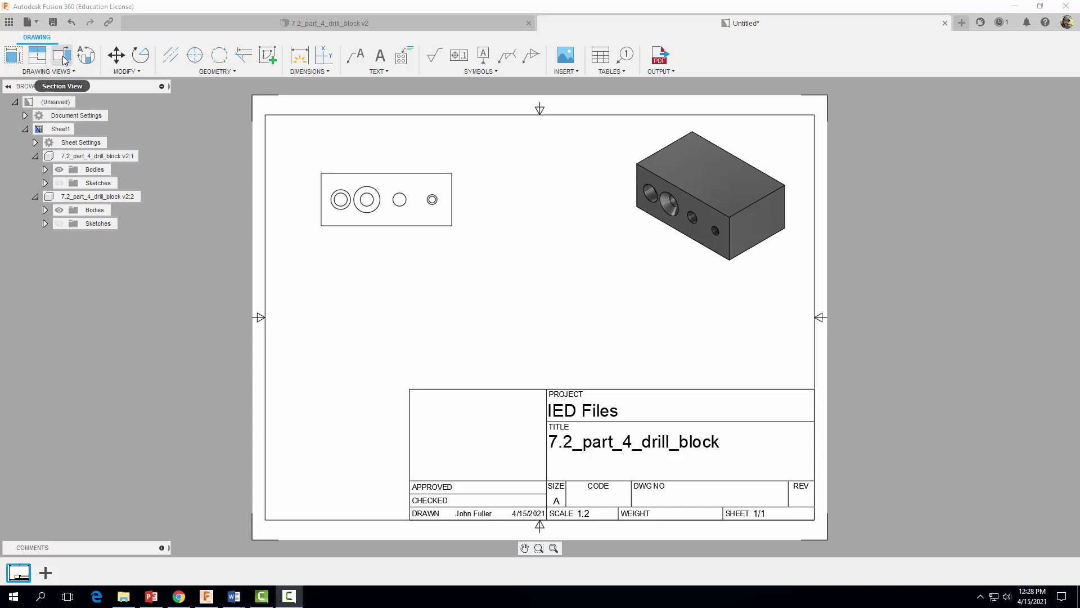
Step: Cut section A-A through the front view's hole centres and place it below the view
left_click(48, 71)
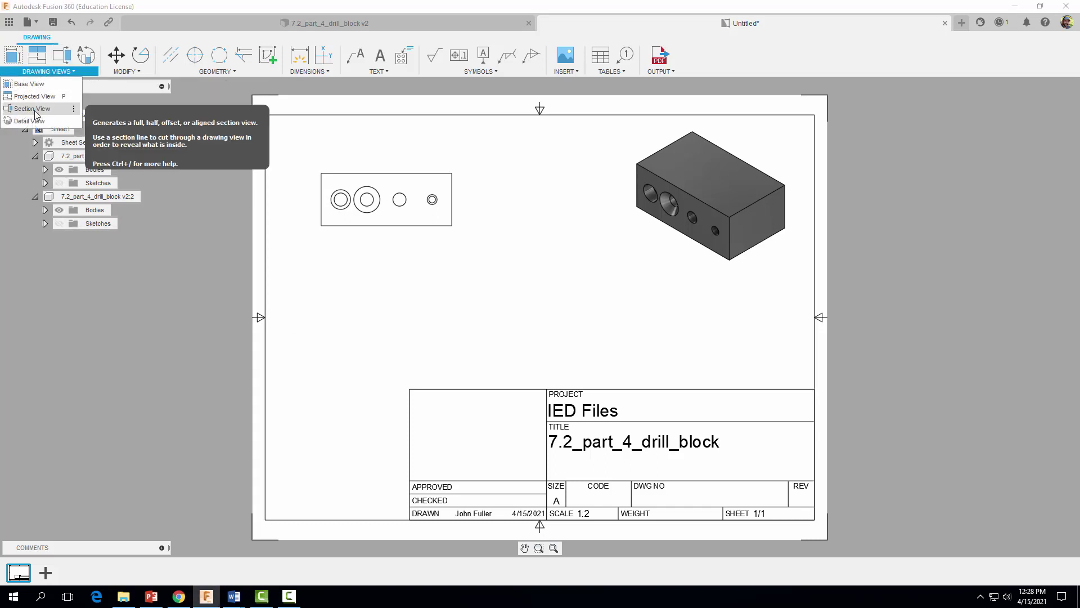
left_click(37, 115)
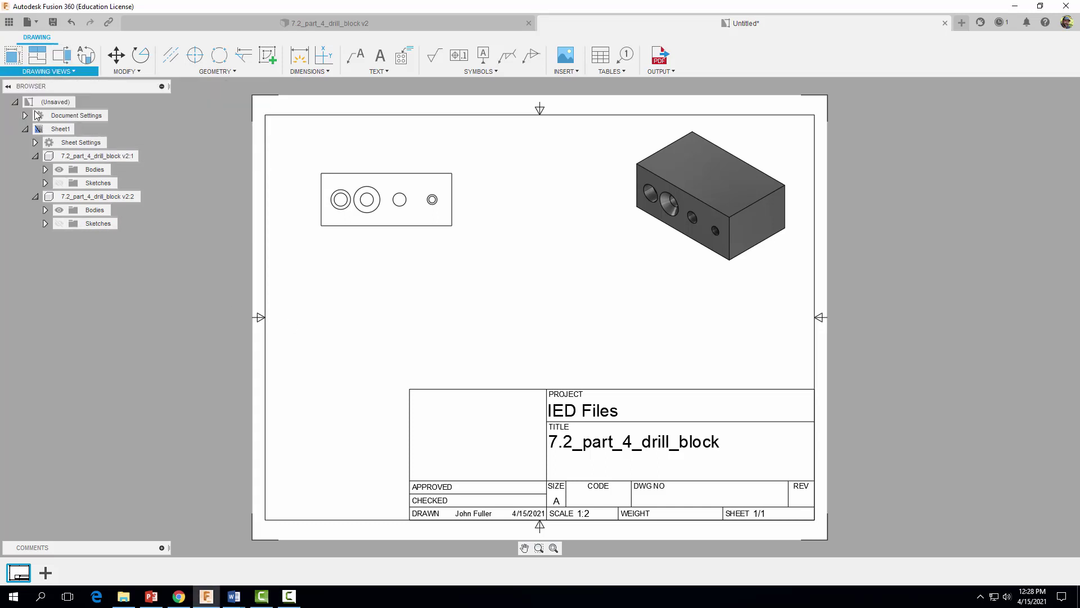
left_click(388, 188)
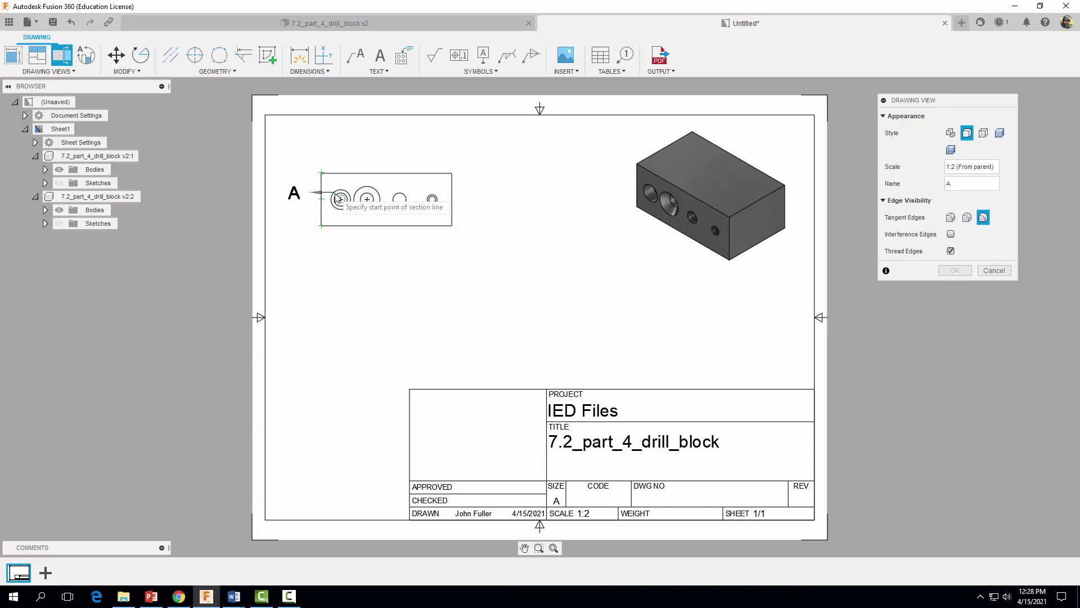
left_click(305, 199)
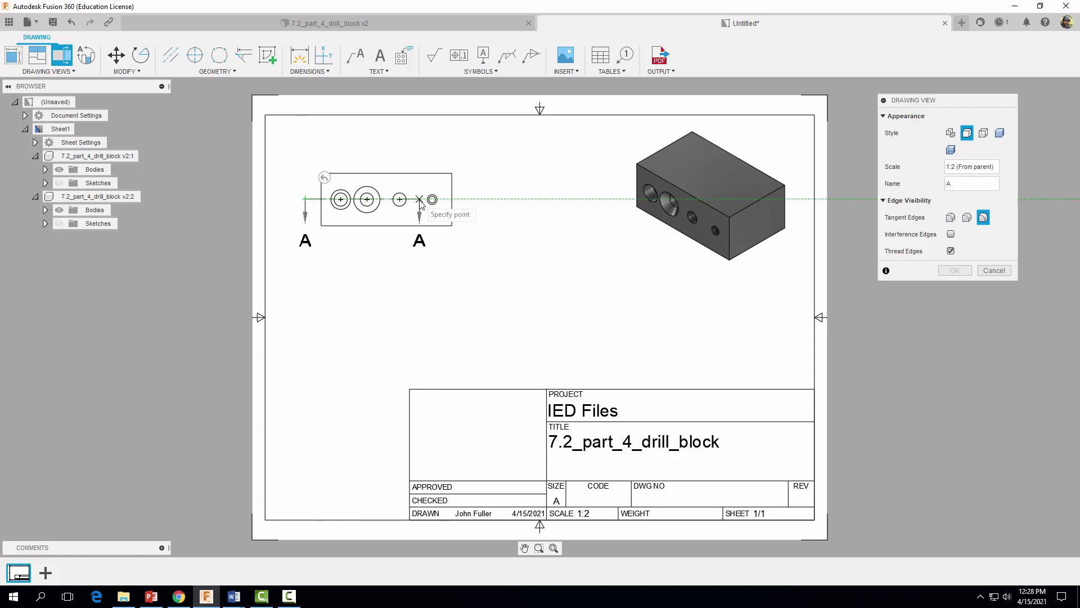
left_click(462, 201)
right_click(463, 203)
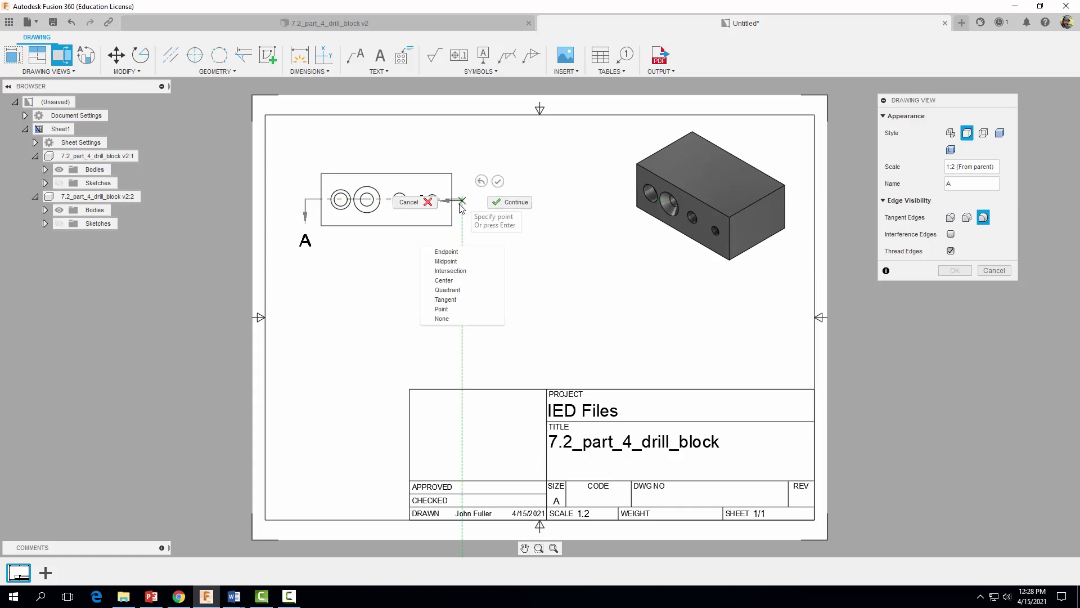
left_click(500, 204)
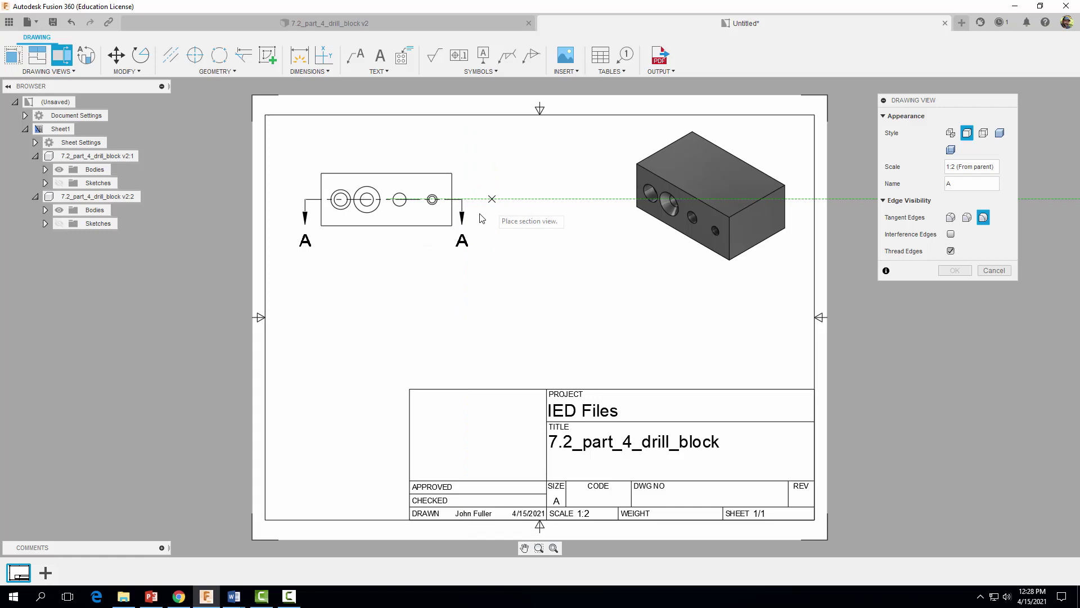
left_click(425, 278)
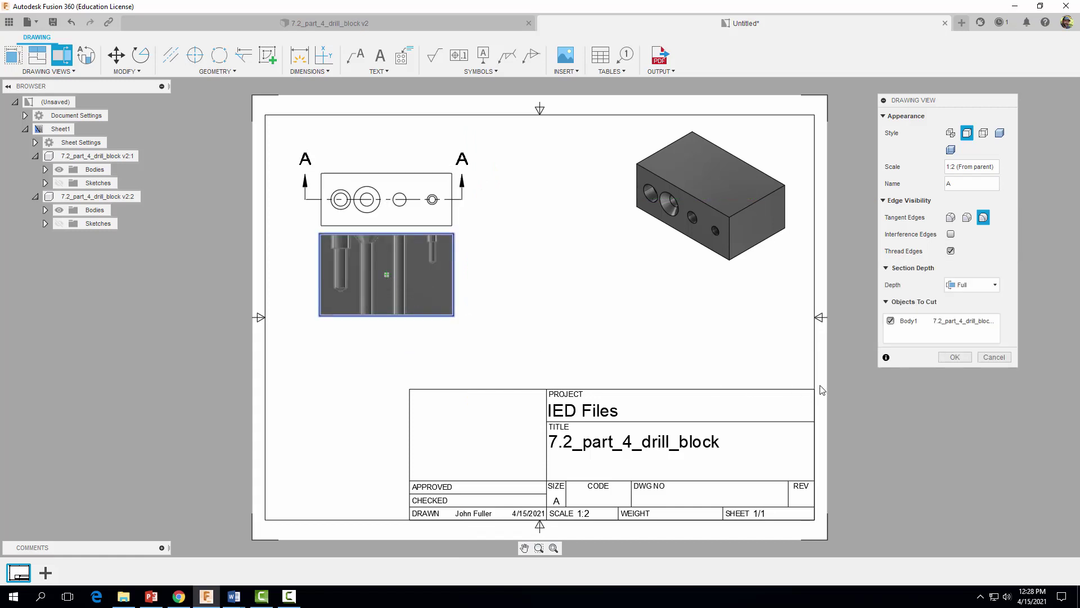
left_click(955, 357)
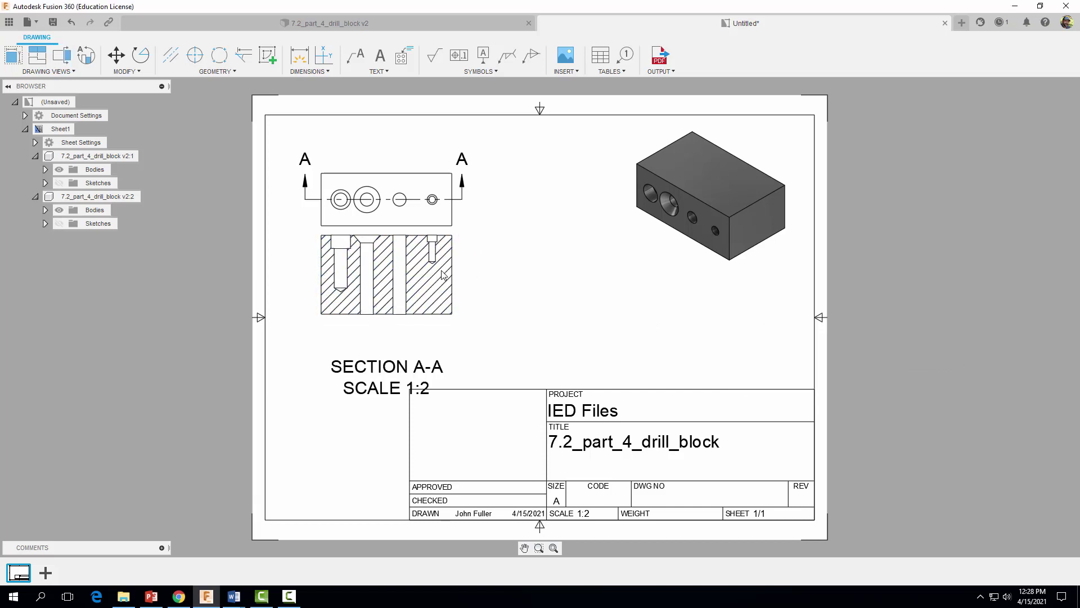
Step: Move section A-A slightly lower and set its SECTION A-A label just beneath it
left_click(393, 294)
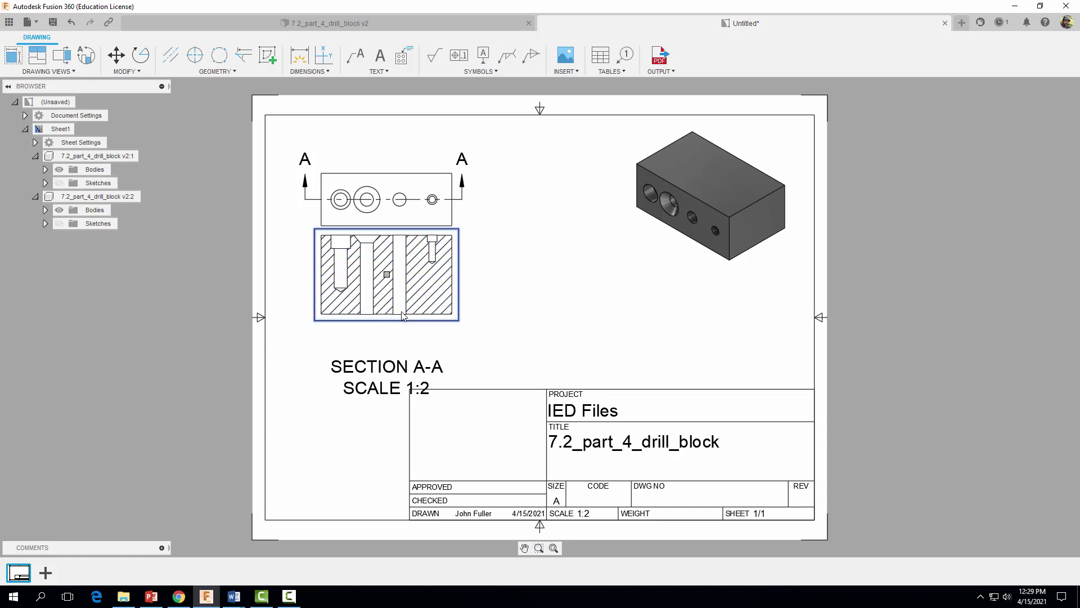
left_click(386, 274)
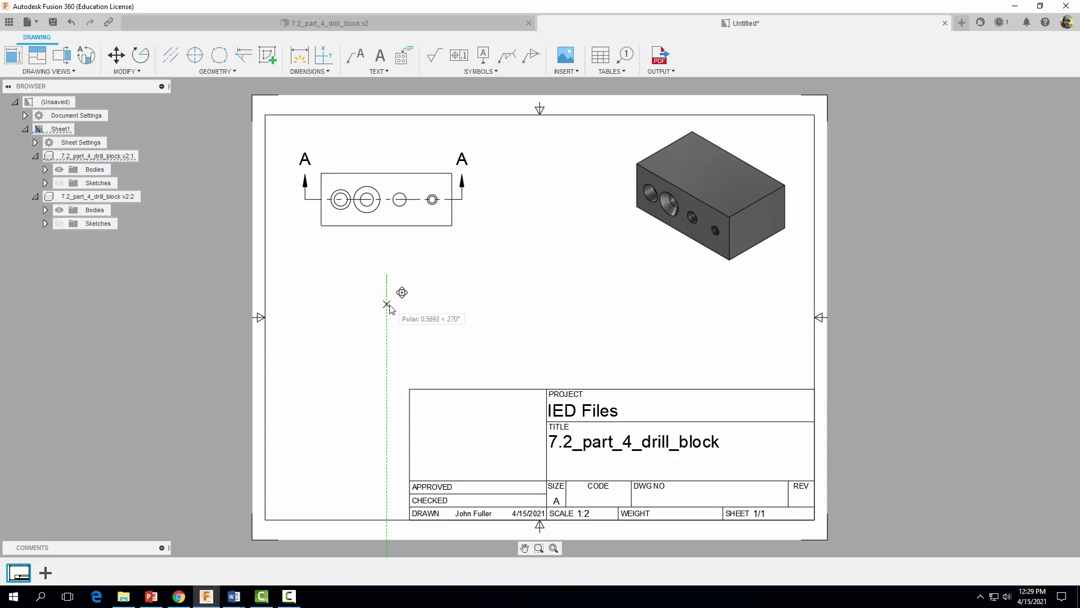
left_click(387, 308)
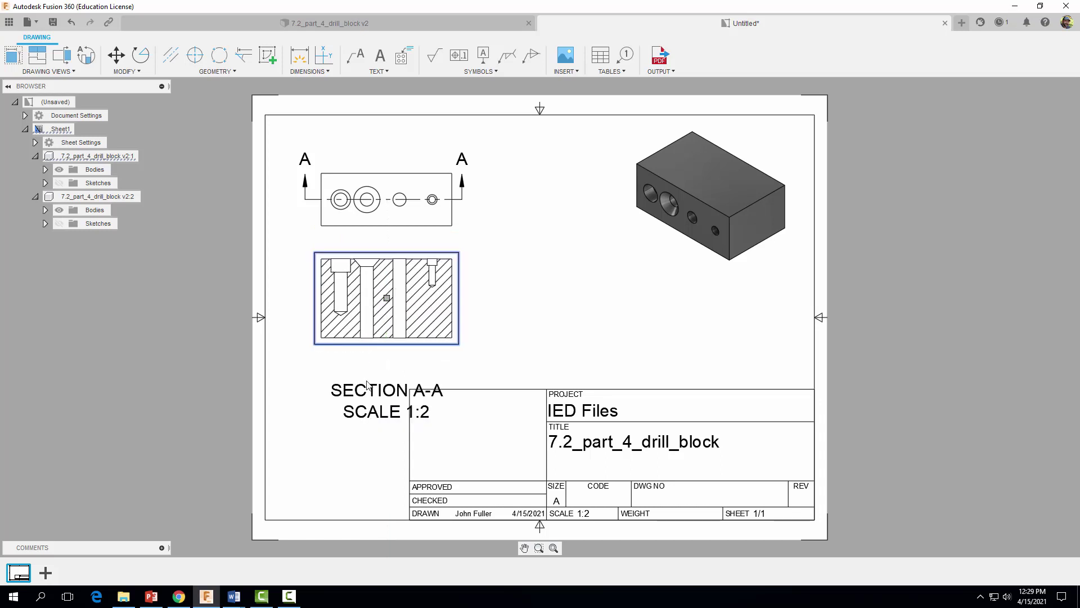
left_click(369, 389)
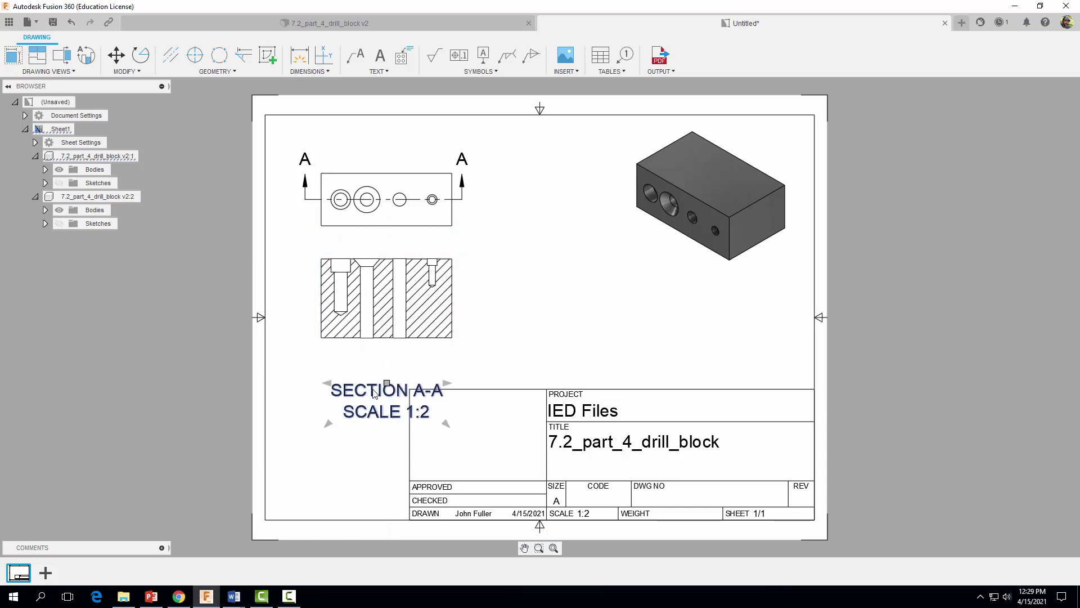
left_click(399, 364)
left_click(399, 331)
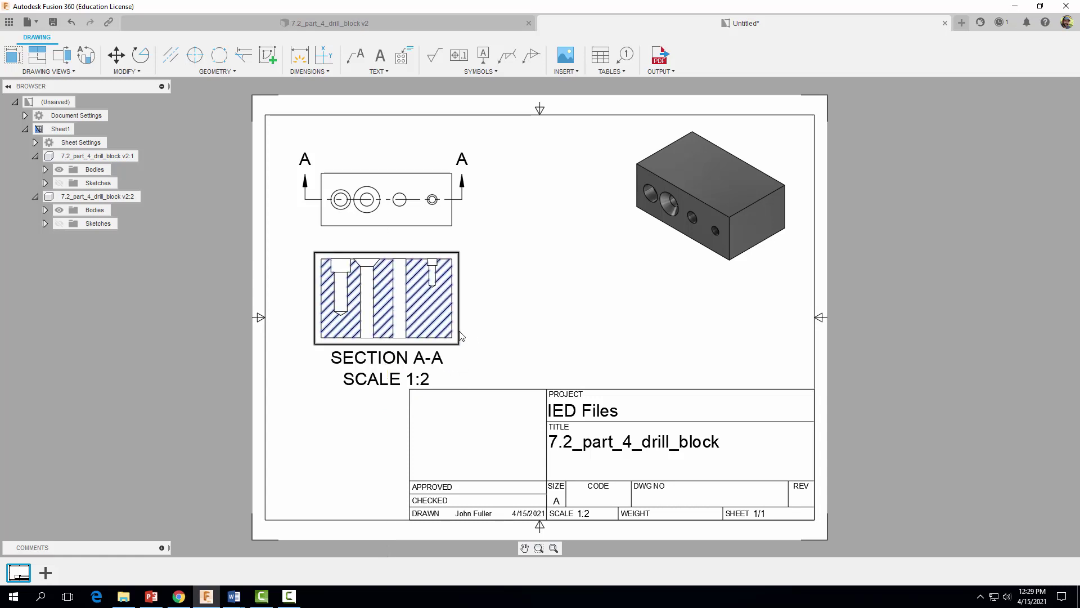
Step: Readjust section A-A lower again and realign the SECTION A-A label under it
left_click(455, 335)
left_click(399, 286)
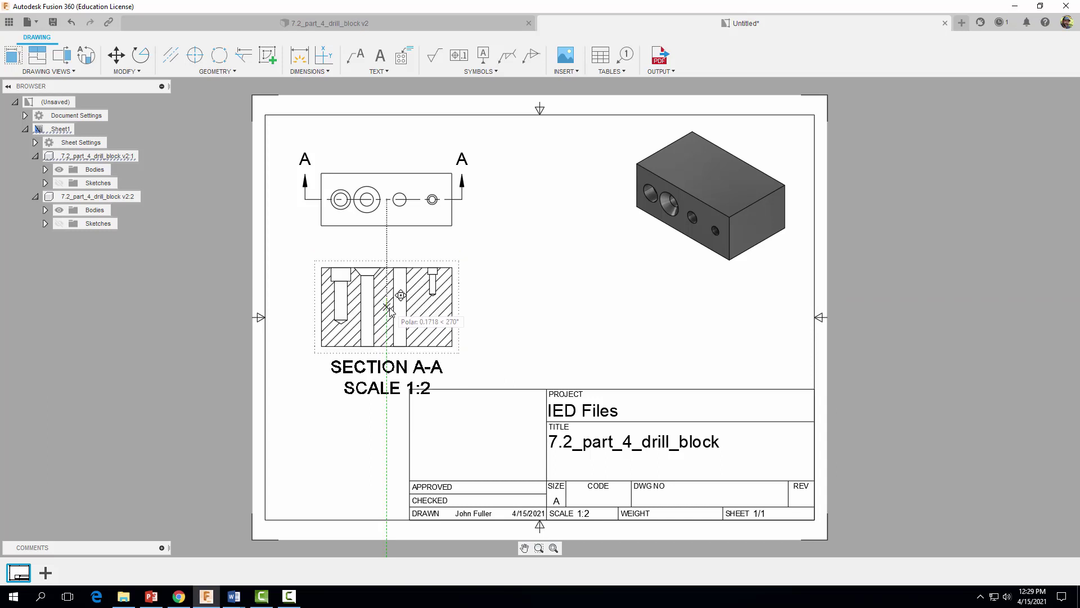
left_click(392, 311)
left_click(387, 359)
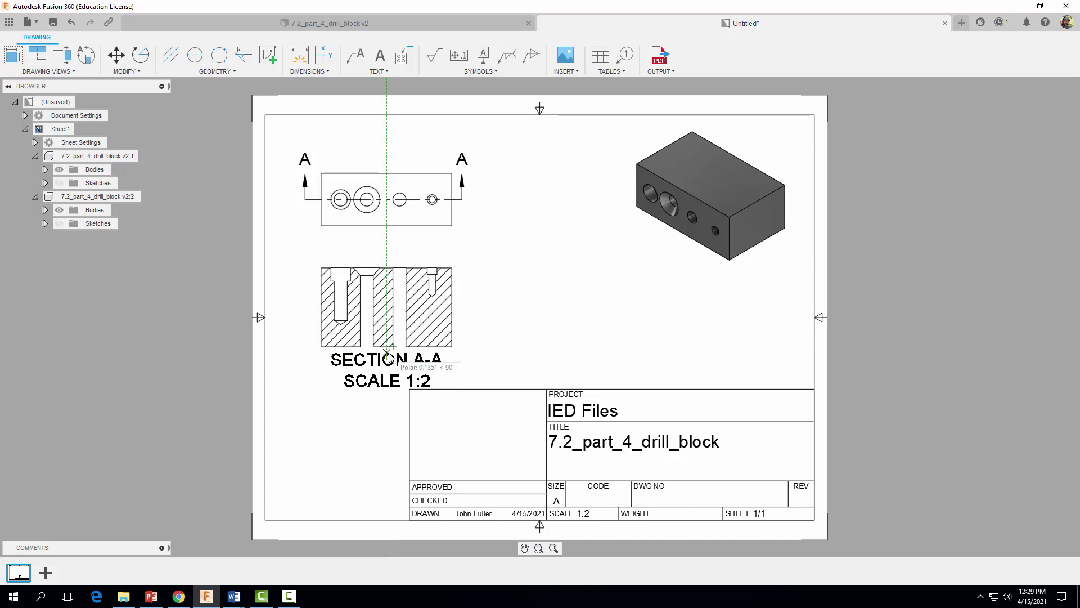
left_click(388, 358)
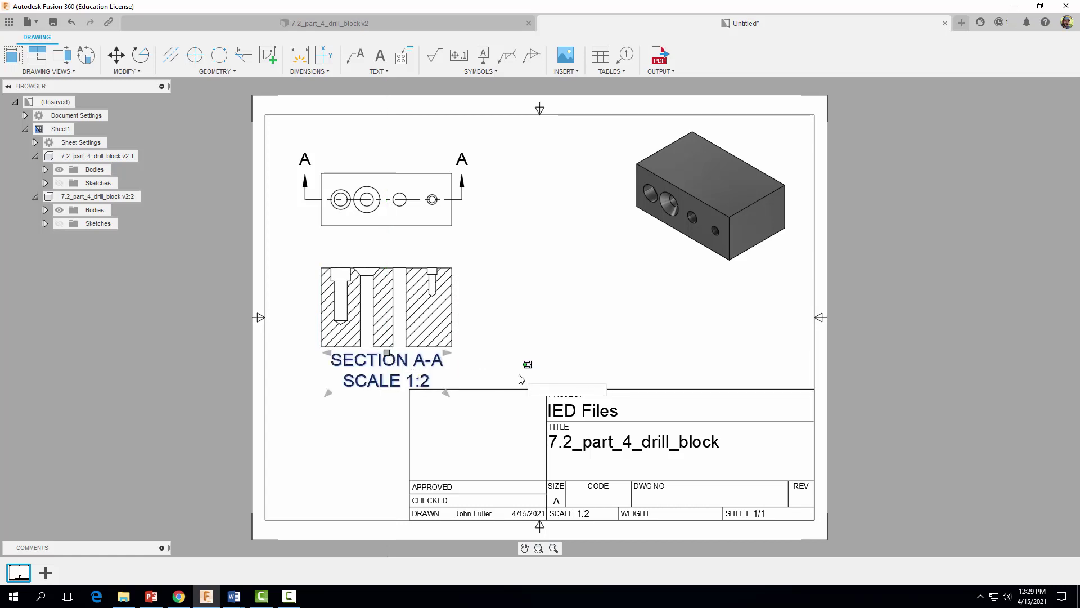
key("F10")
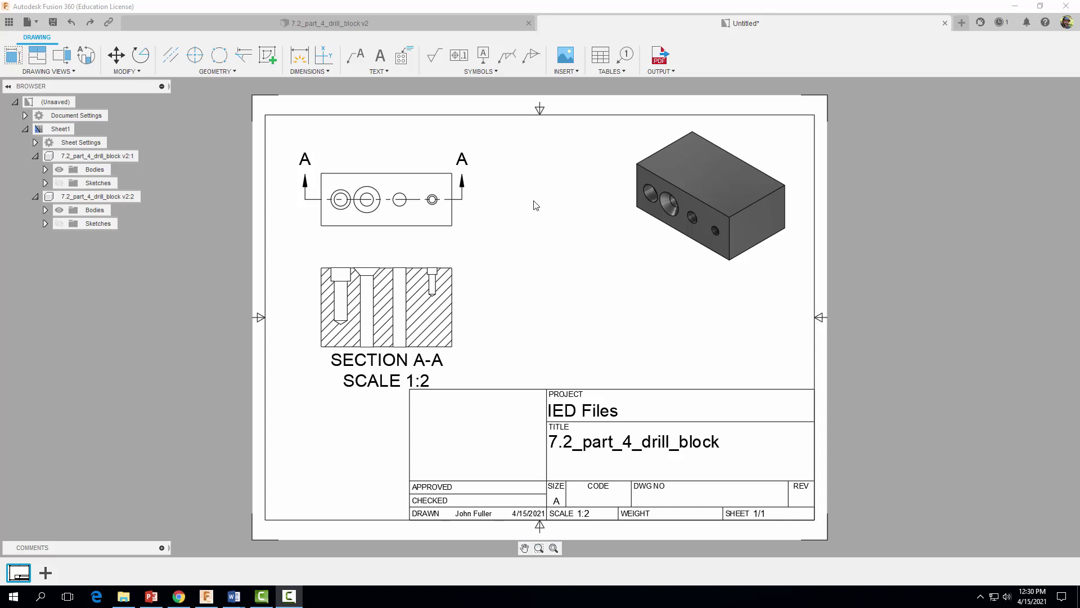
Step: Add hole and thread notes with leaders to all four front-view holes, each placed above the view
left_click(373, 73)
left_click(374, 121)
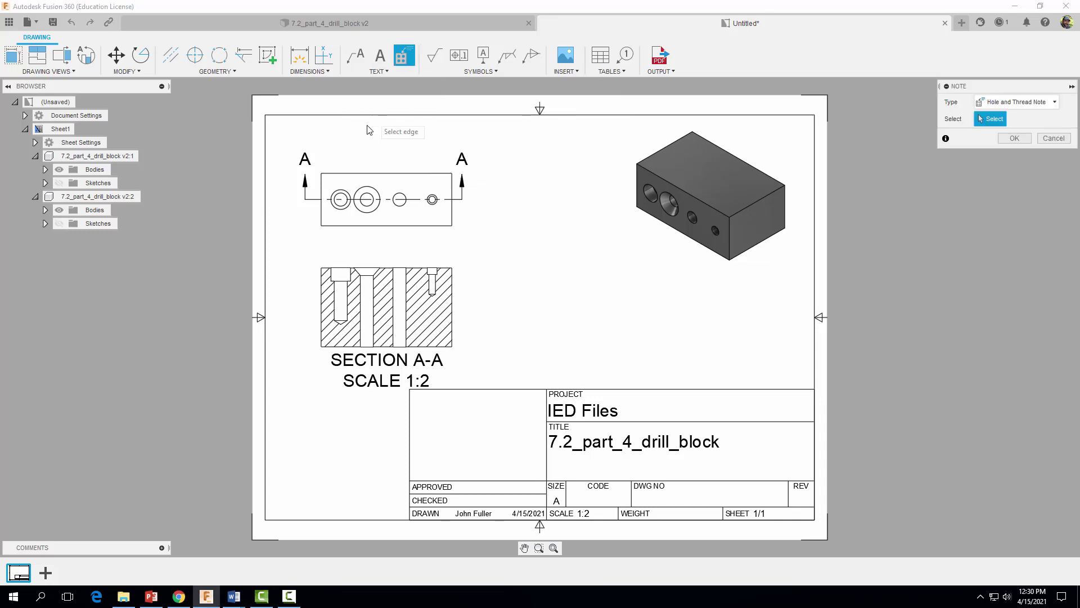
left_click(341, 190)
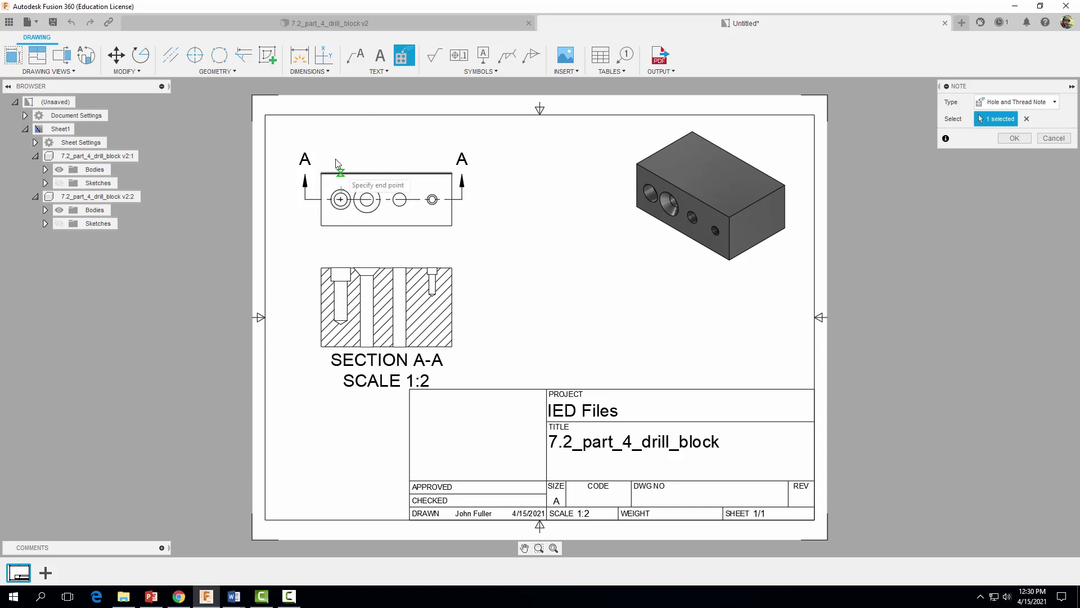
left_click(314, 139)
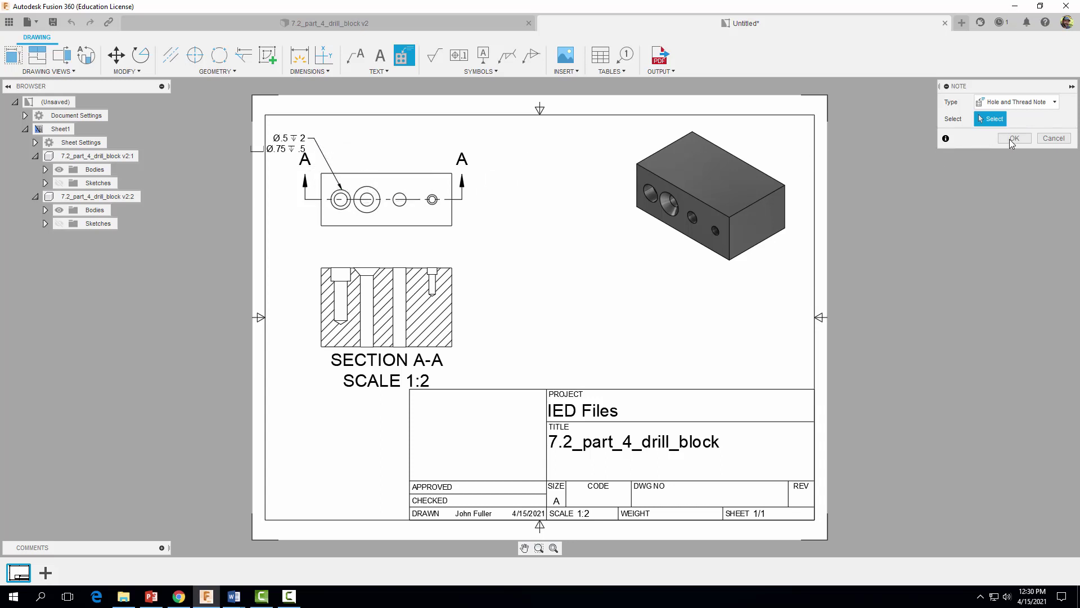
left_click(373, 187)
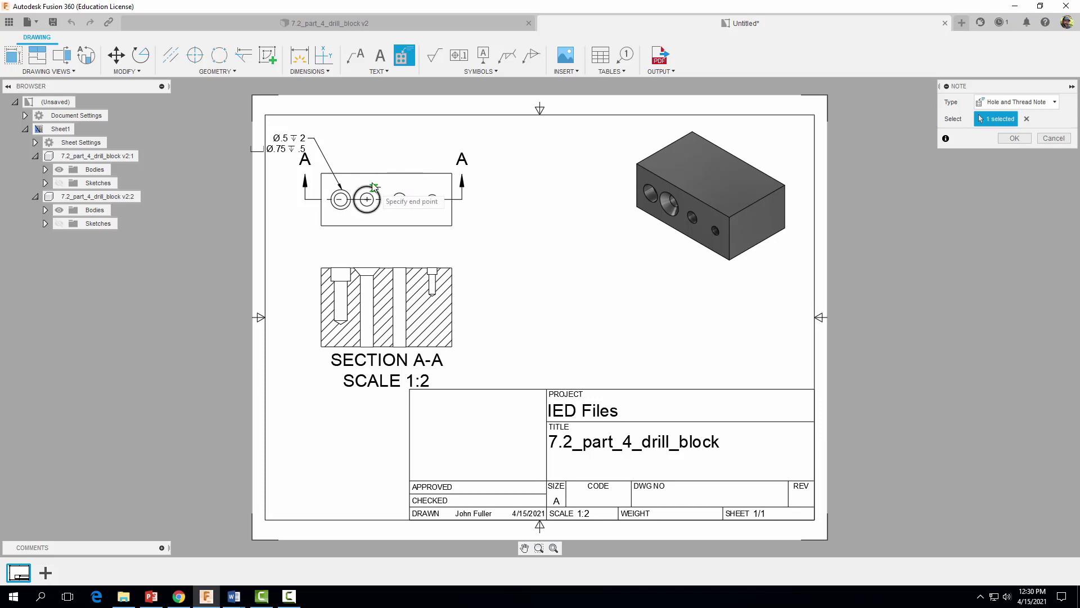
left_click(348, 126)
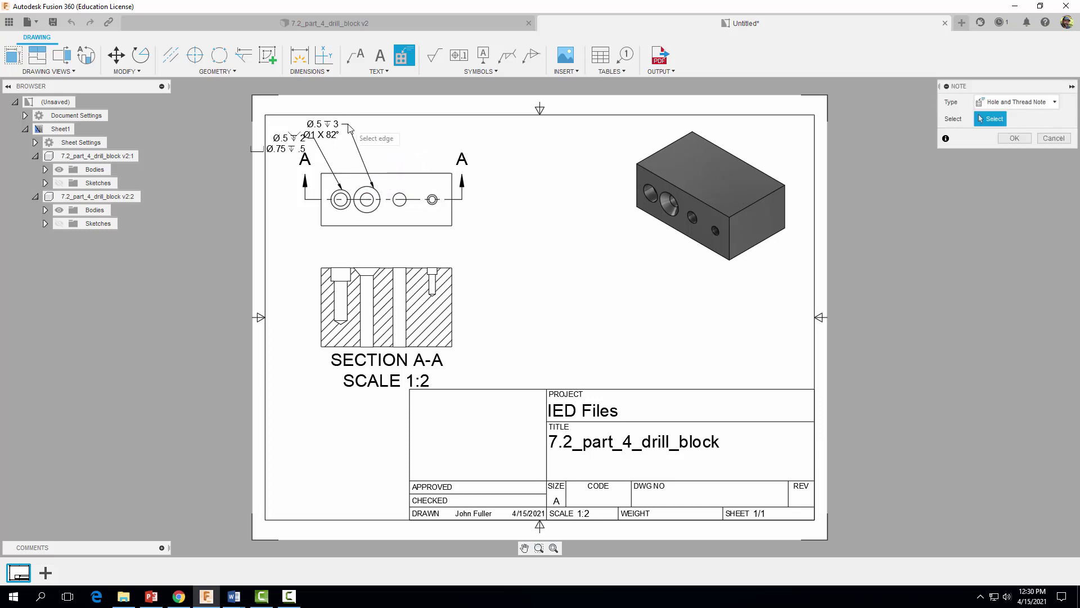
left_click(401, 194)
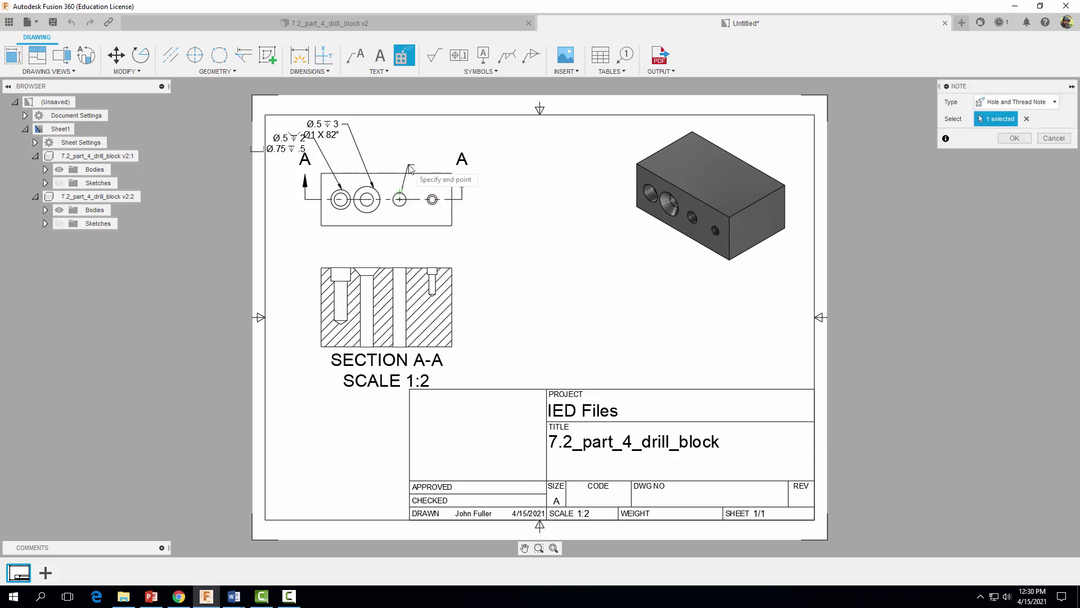
left_click(434, 140)
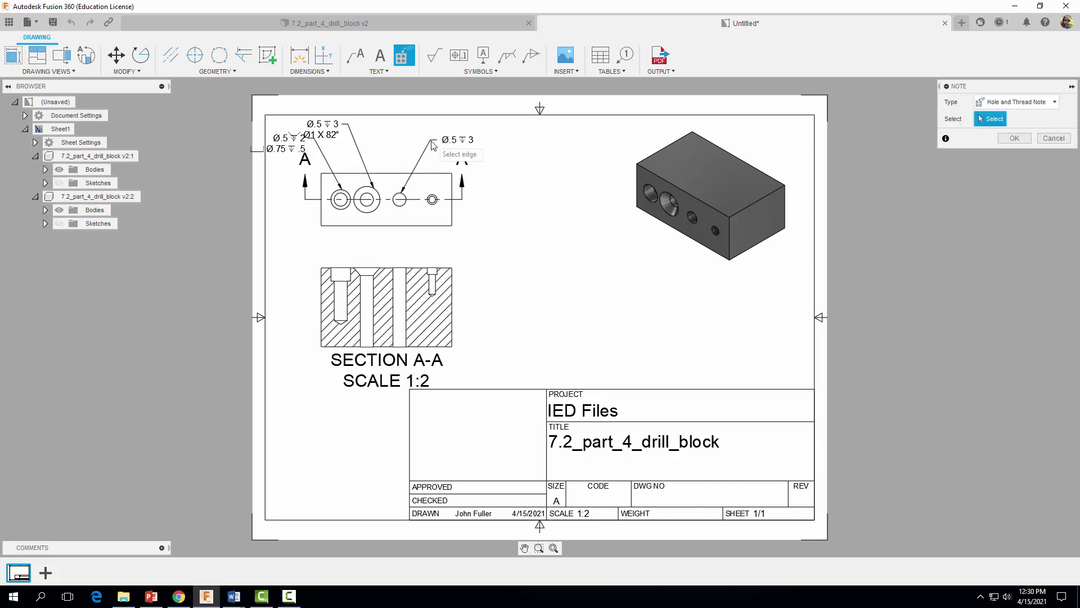
left_click(432, 199)
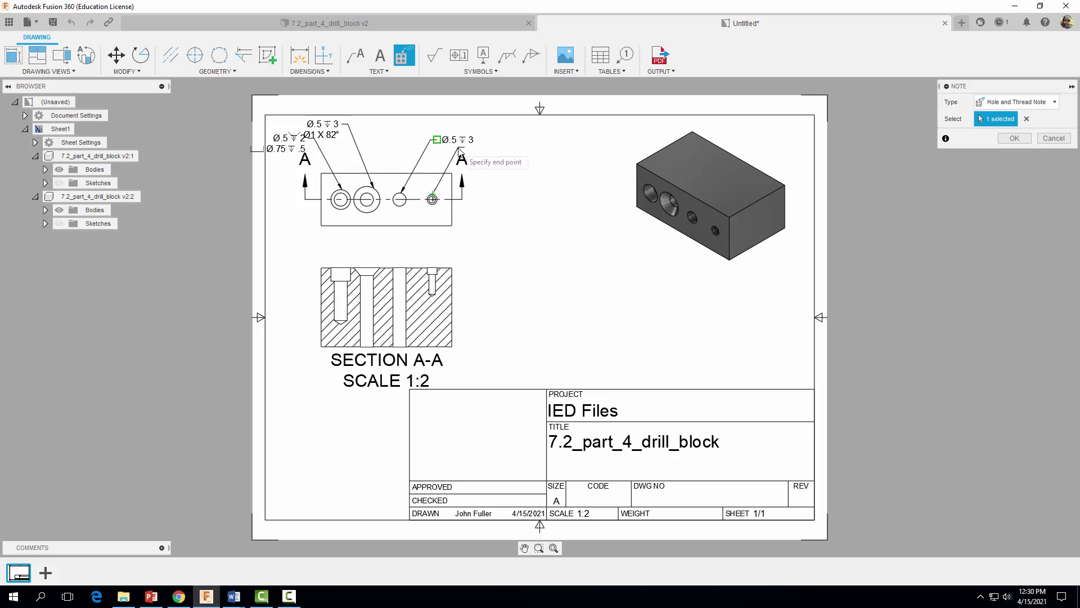
left_click(459, 149)
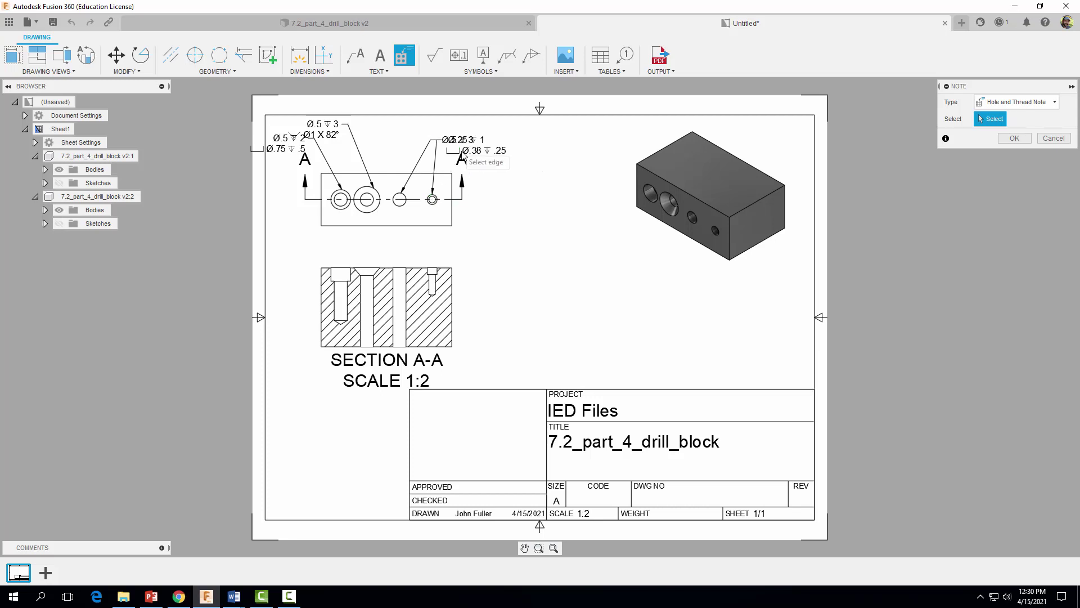
left_click(1016, 140)
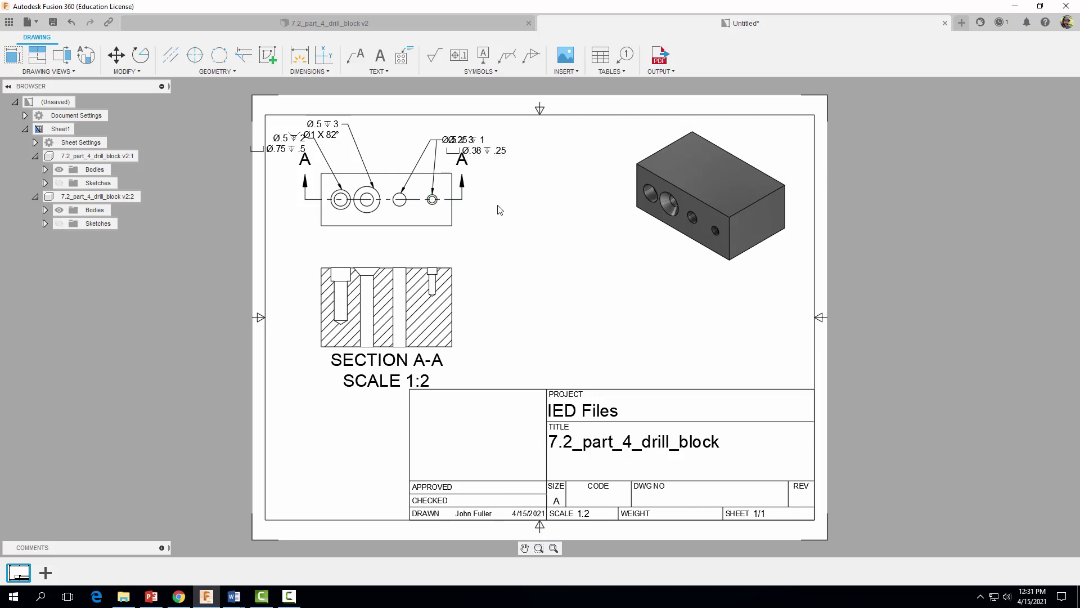
Step: Spread the two left hole notes apart and nudge the front view slightly down
left_click(336, 129)
left_click_drag(338, 124, 326, 124)
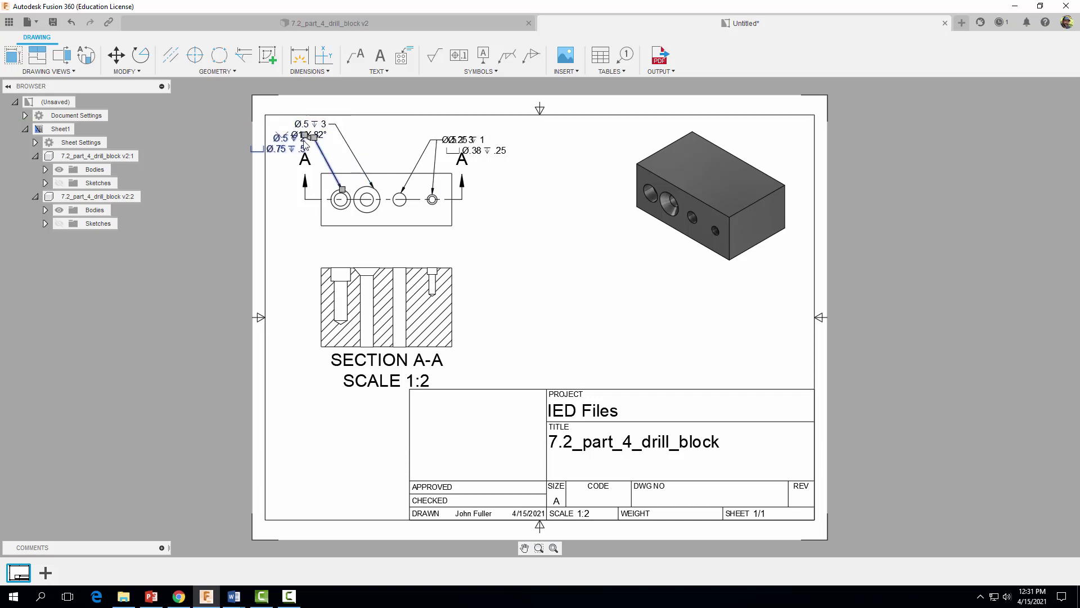
left_click_drag(313, 139, 333, 155)
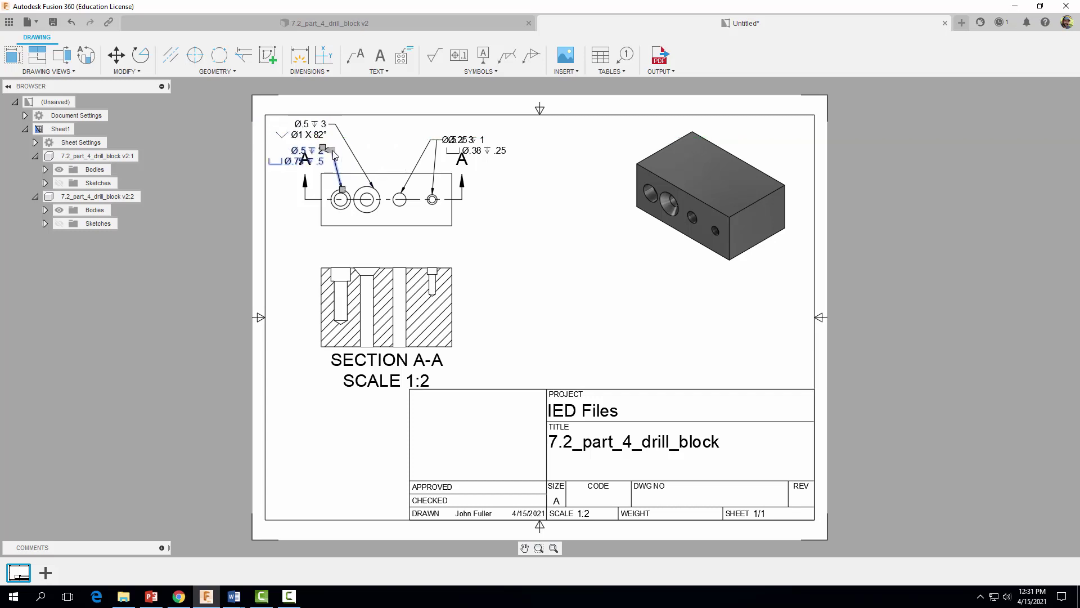
left_click(378, 222)
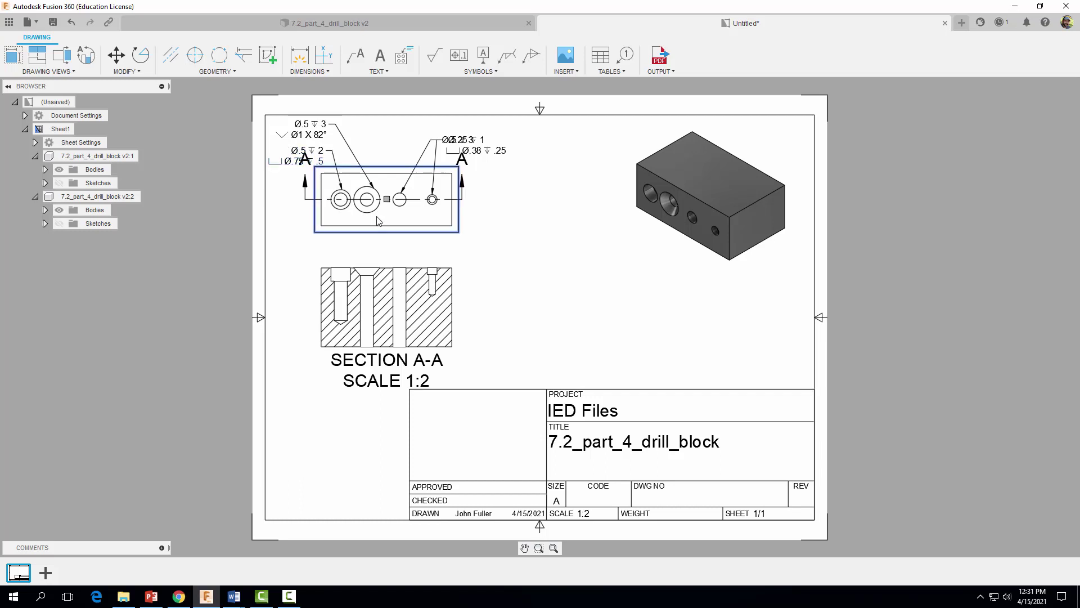
left_click_drag(387, 206, 382, 217)
Step: Realign the Ø.5 ▽ 3 / Ø1 X 82° note and the Ø.5 ▽ 2 note beneath it
left_click(314, 139)
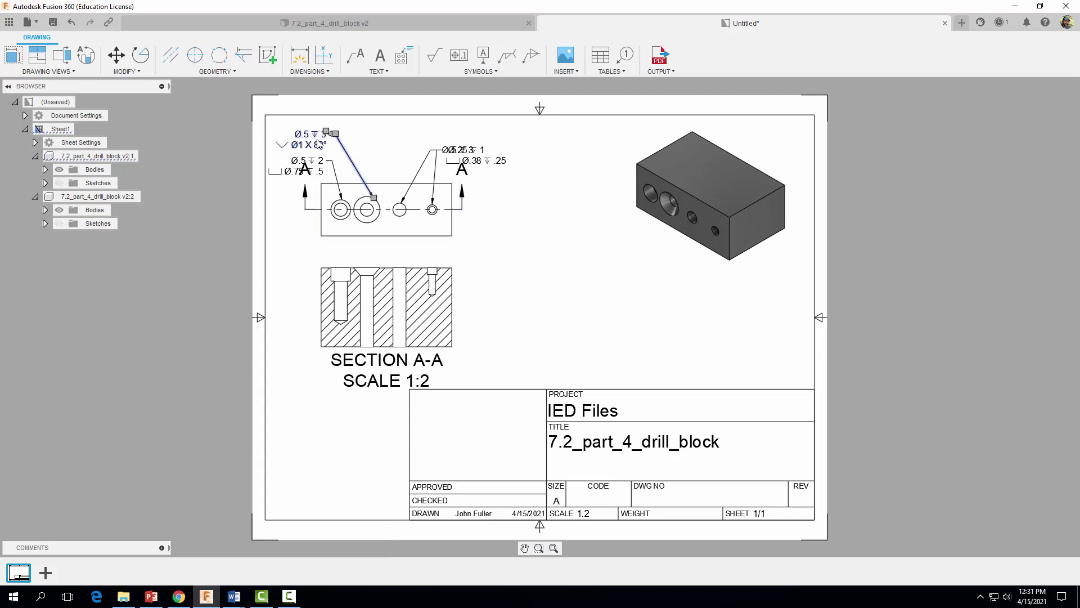
left_click(329, 118)
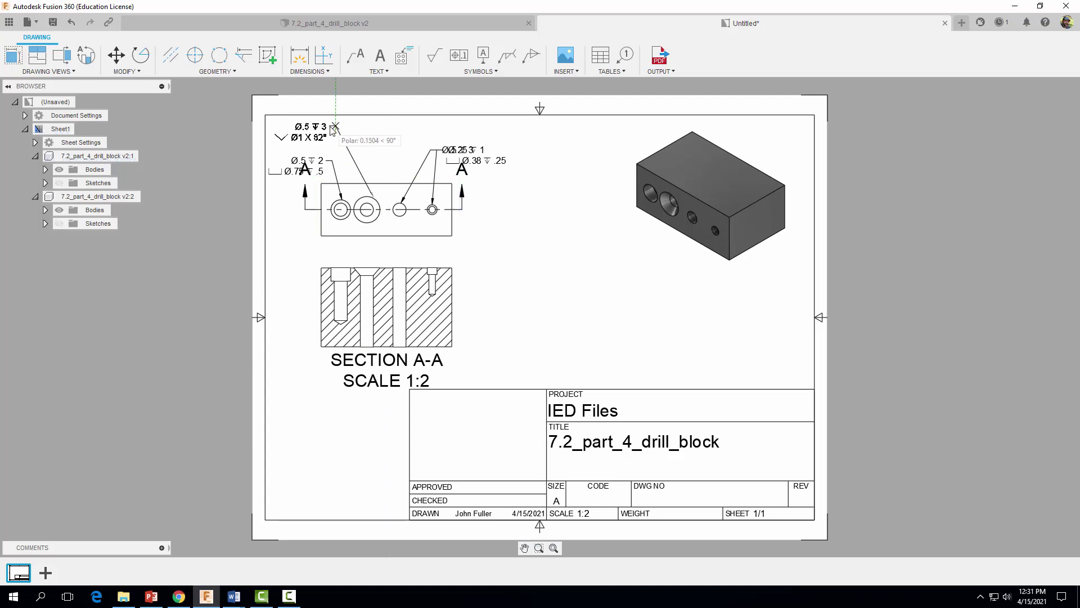
left_click(334, 121)
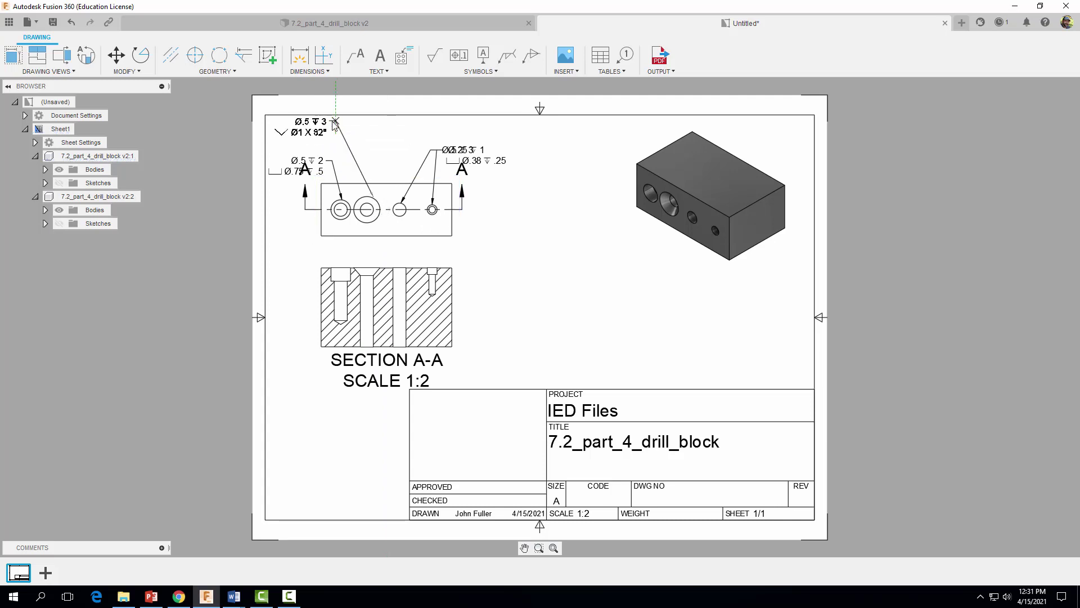
left_click(323, 162)
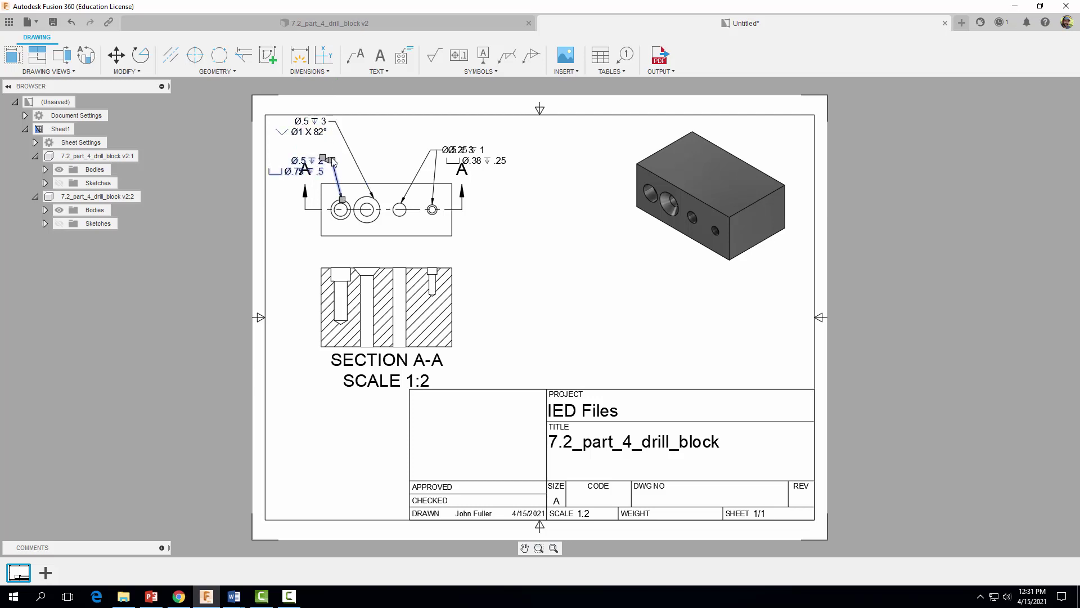
left_click(332, 164)
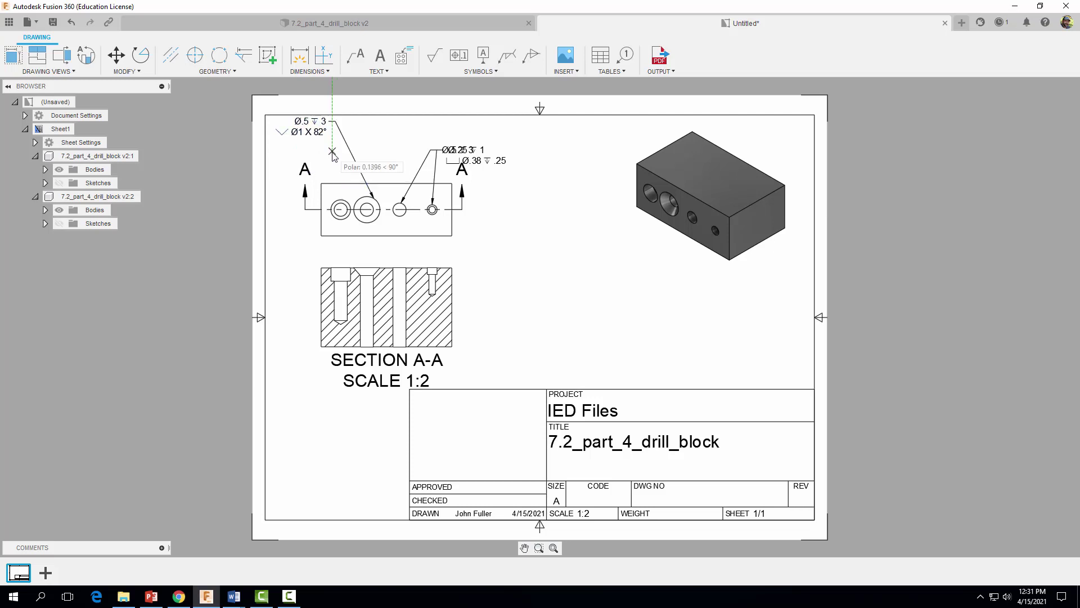
left_click(332, 146)
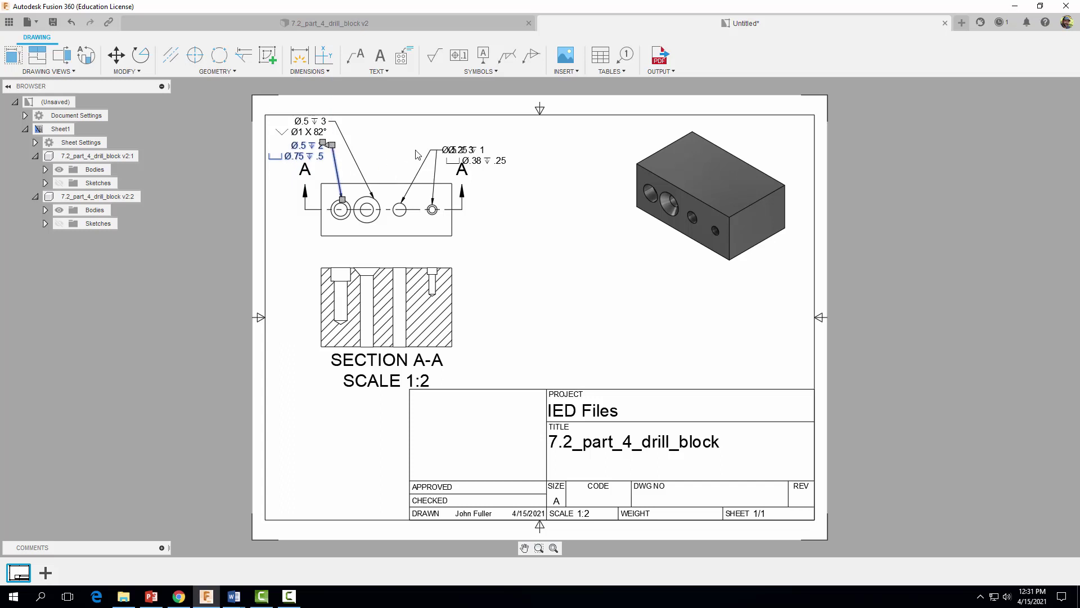
left_click(426, 162)
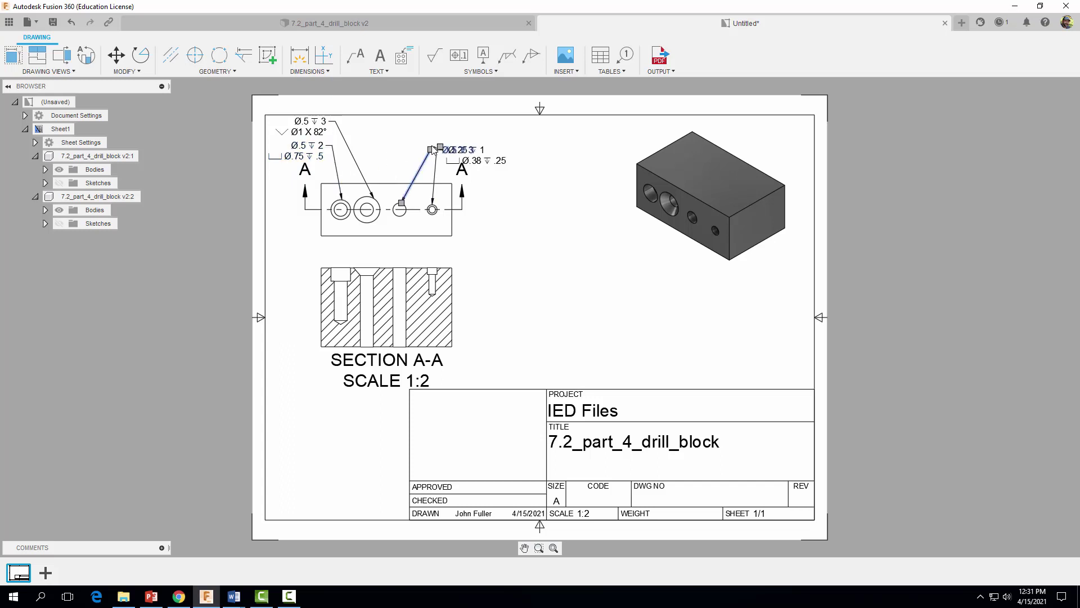
Step: Raise the Ø.5 ▽ 3 note and shift the Ø.25 ▽ 1 note right so they no longer overlap
left_click(431, 150)
left_click(442, 129)
left_click(456, 158)
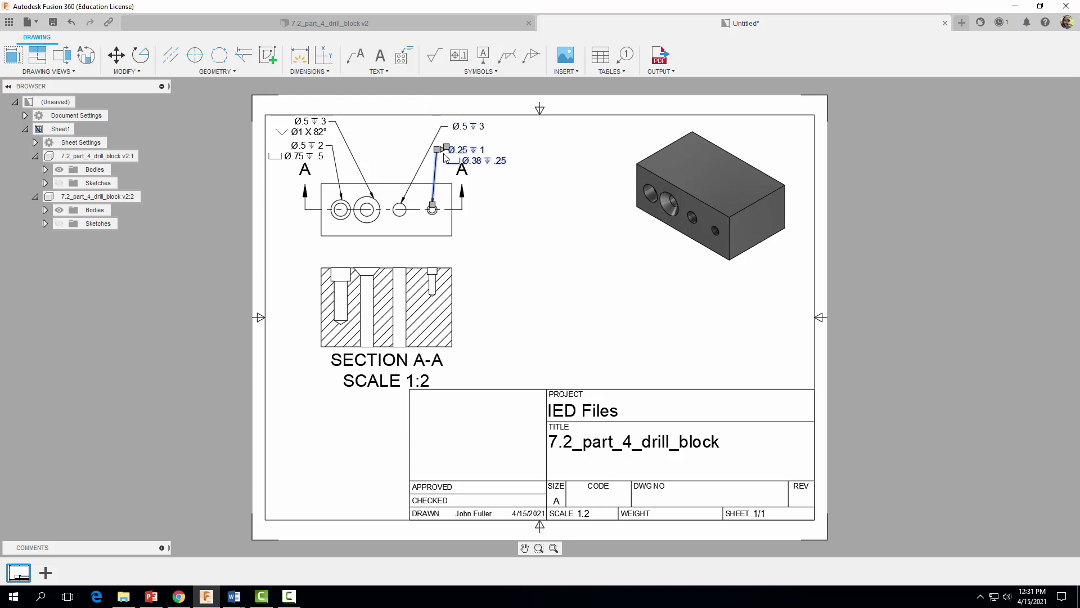
left_click(438, 150)
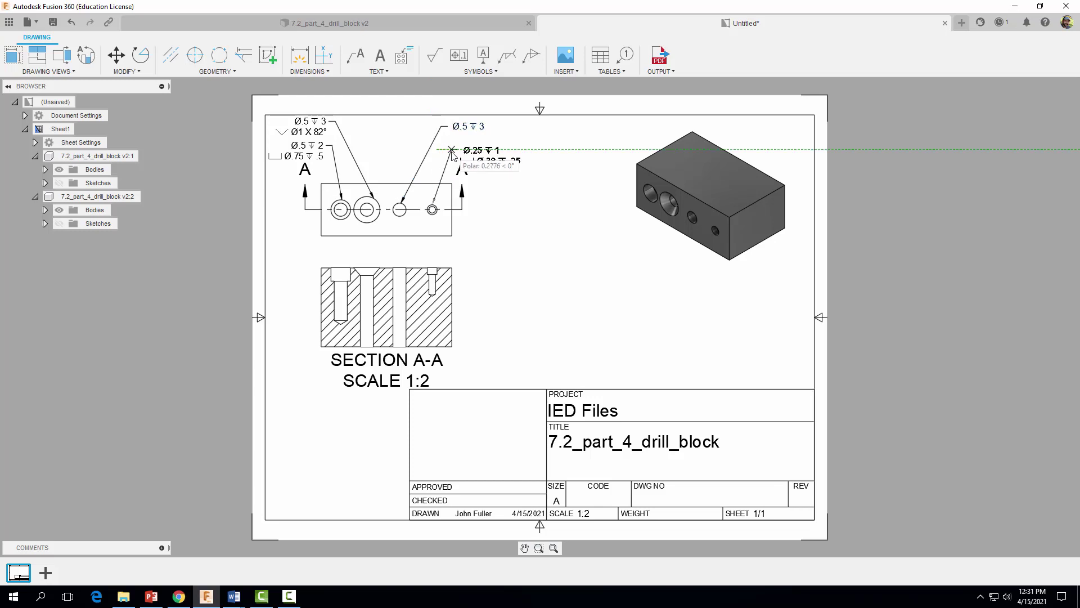
left_click(453, 151)
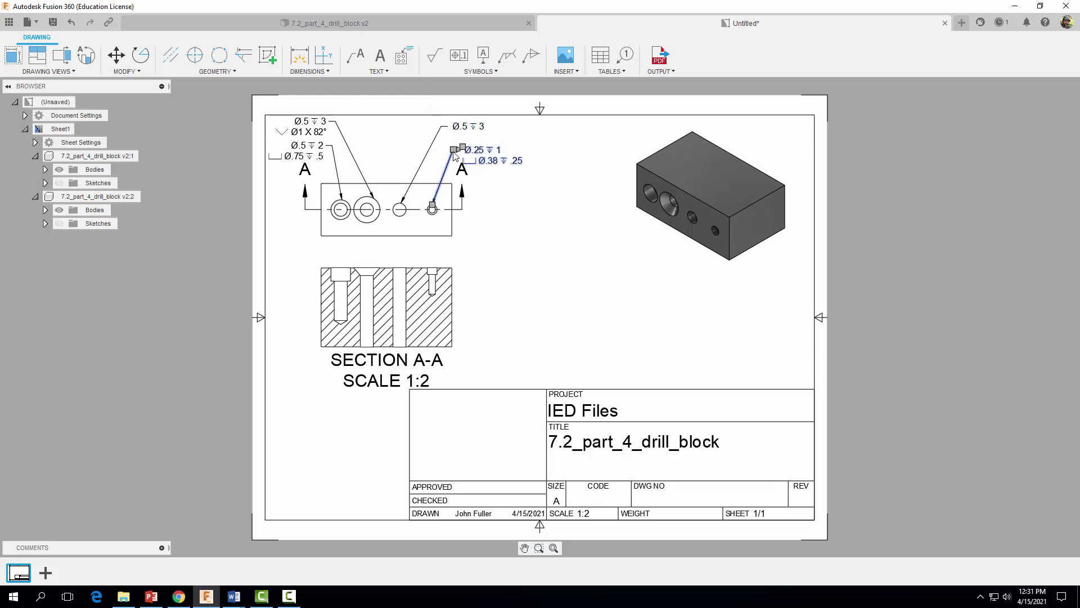
left_click(546, 227)
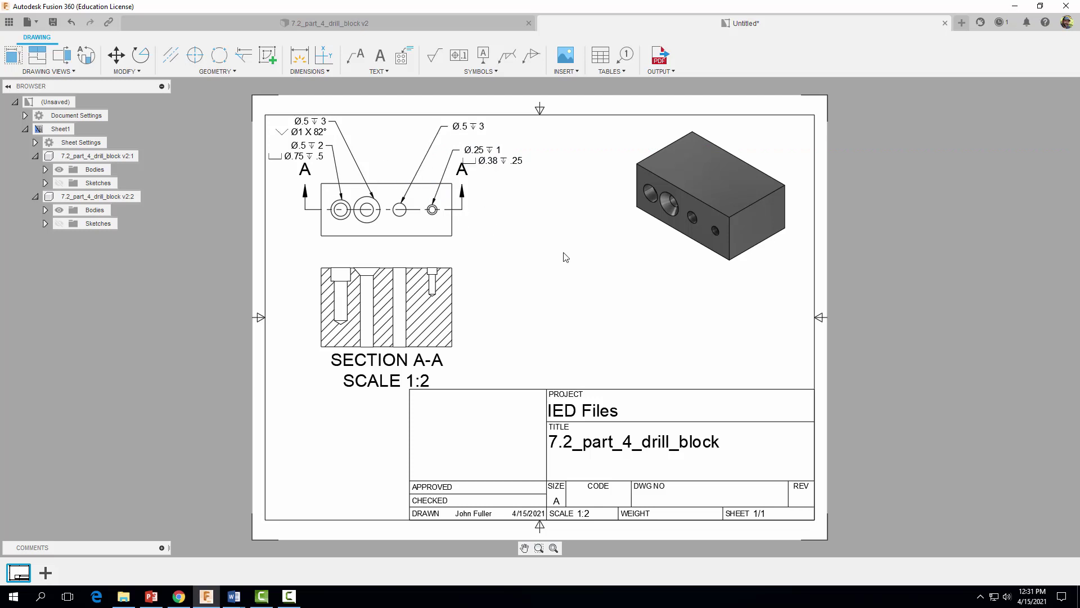
key("F9")
Step: Move the front view and section A-A to the right on the sheet
left_click(386, 213)
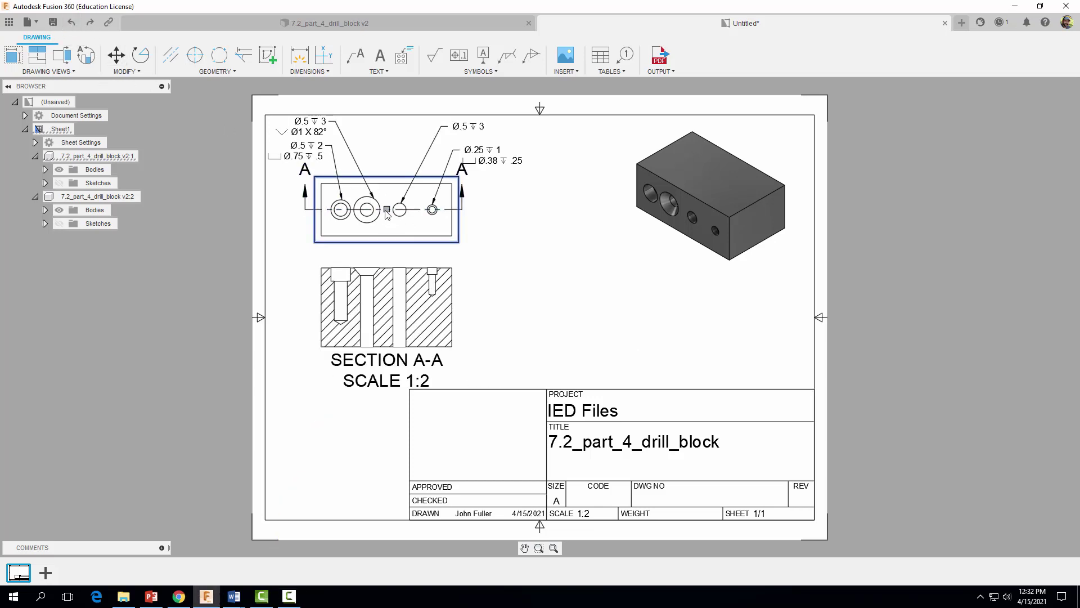
key("m")
left_click(386, 211)
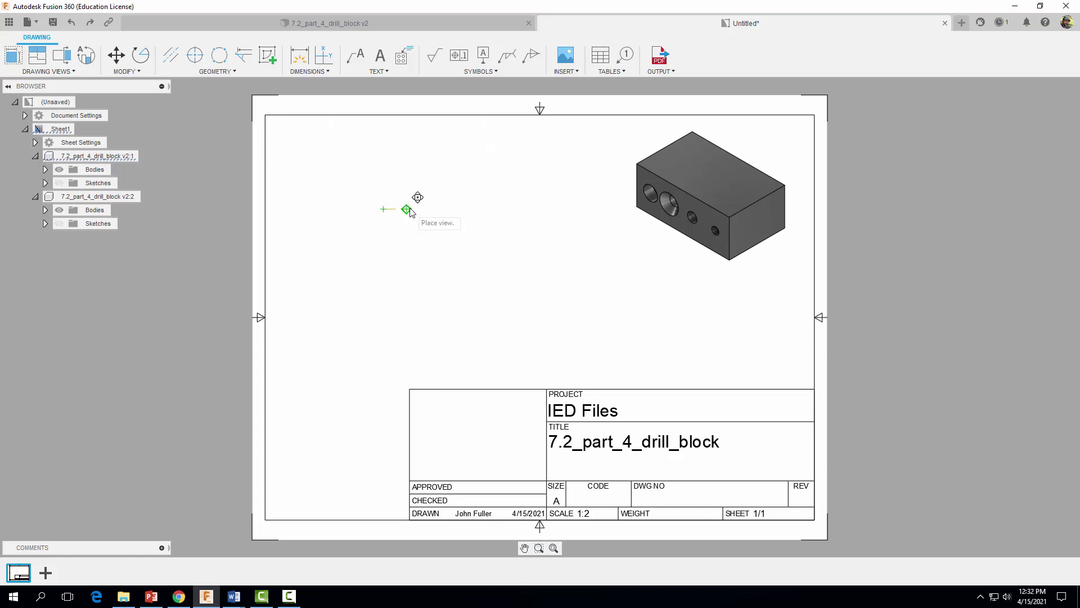
left_click(411, 212)
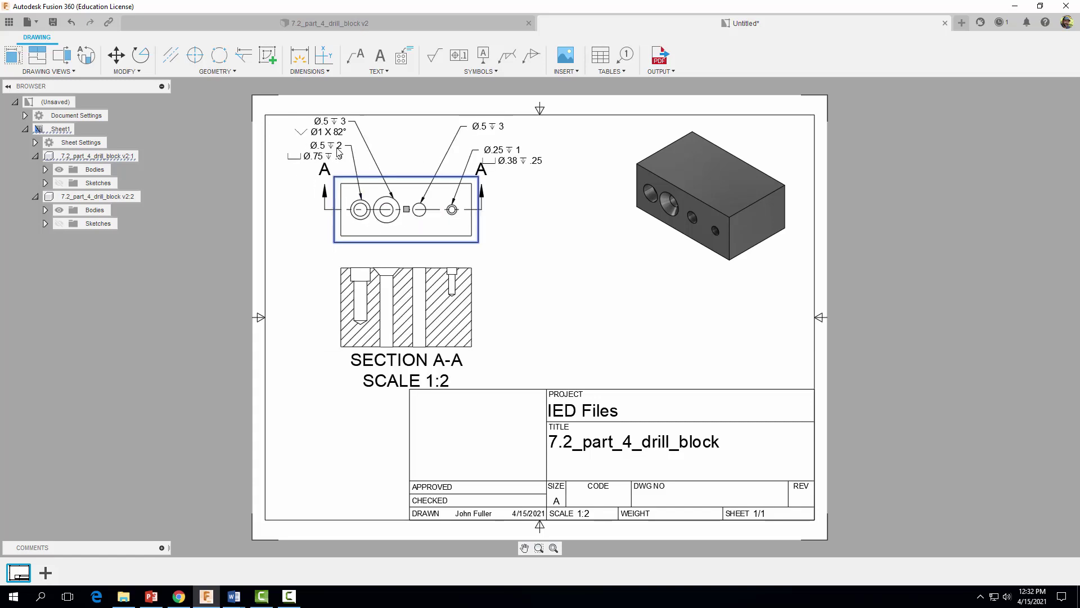
Step: Shift the left hole note further left and nudge the Ø.25 ▽ 1 note slightly right
left_click_drag(352, 149, 335, 147)
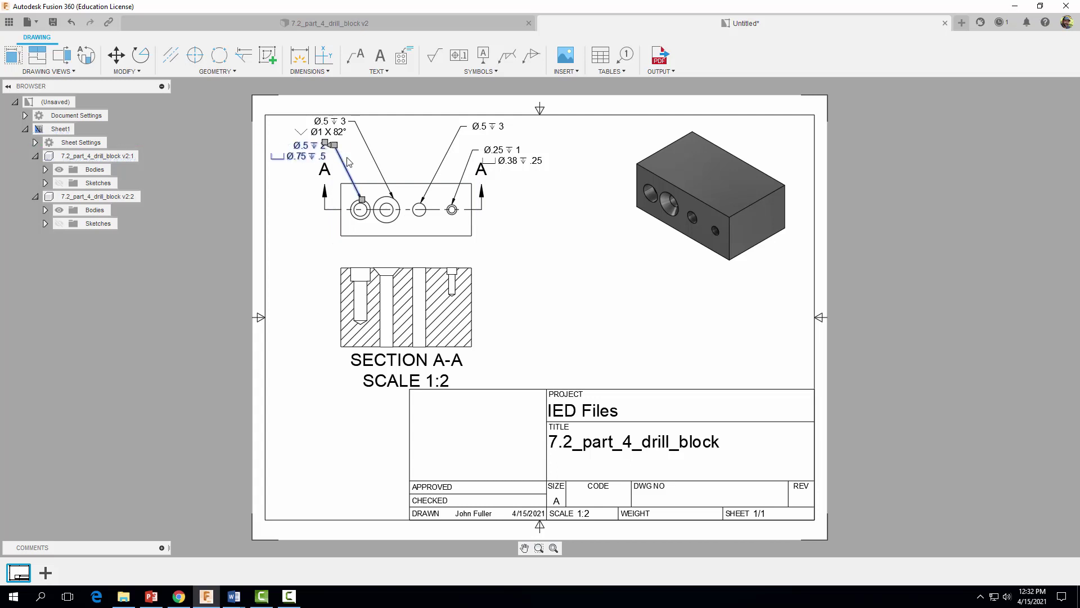
left_click(471, 164)
left_click_drag(475, 153, 482, 153)
left_click(532, 219)
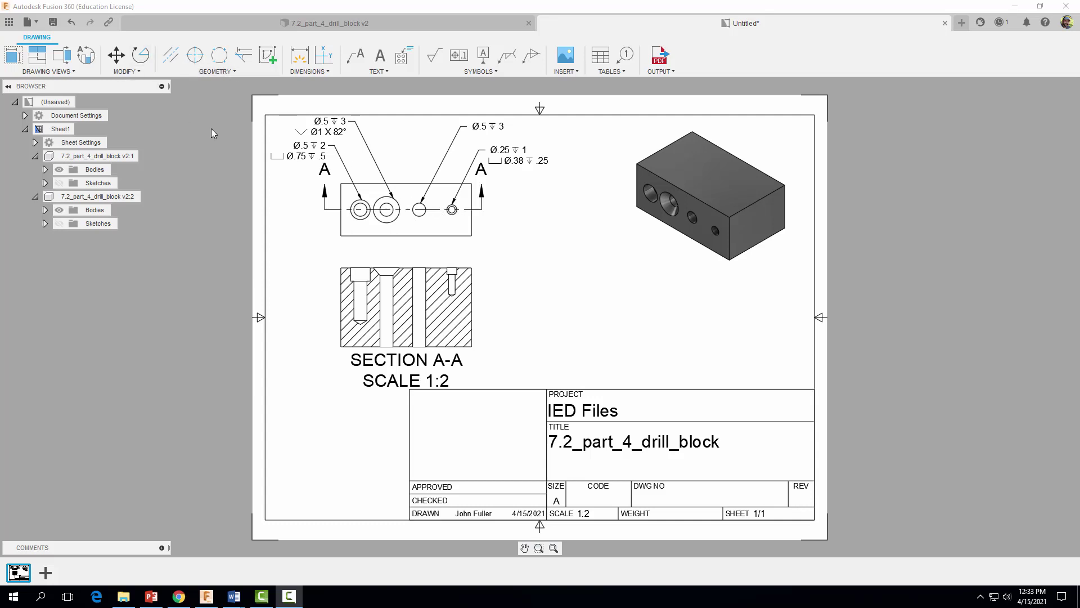
Step: Place center marks on each of the four front-view holes
left_click(195, 54)
left_click(360, 203)
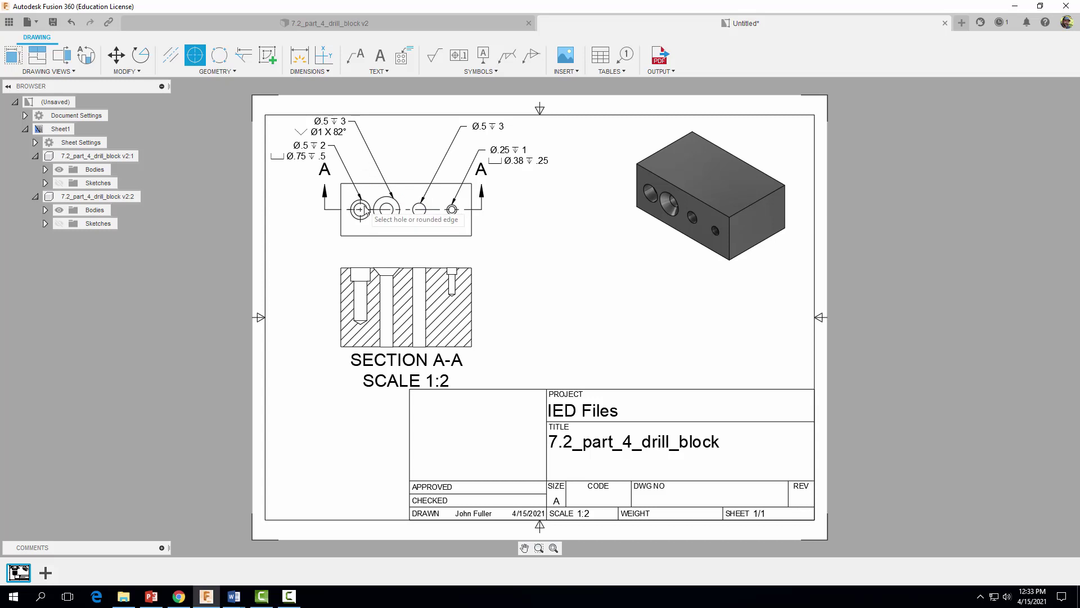
left_click(388, 210)
left_click(419, 210)
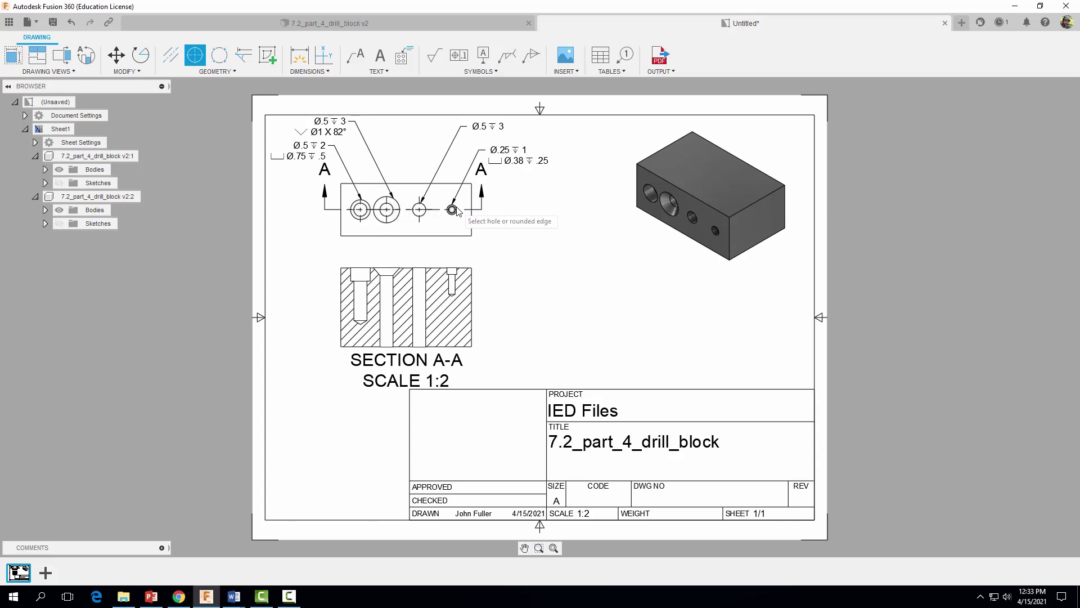
left_click(453, 210)
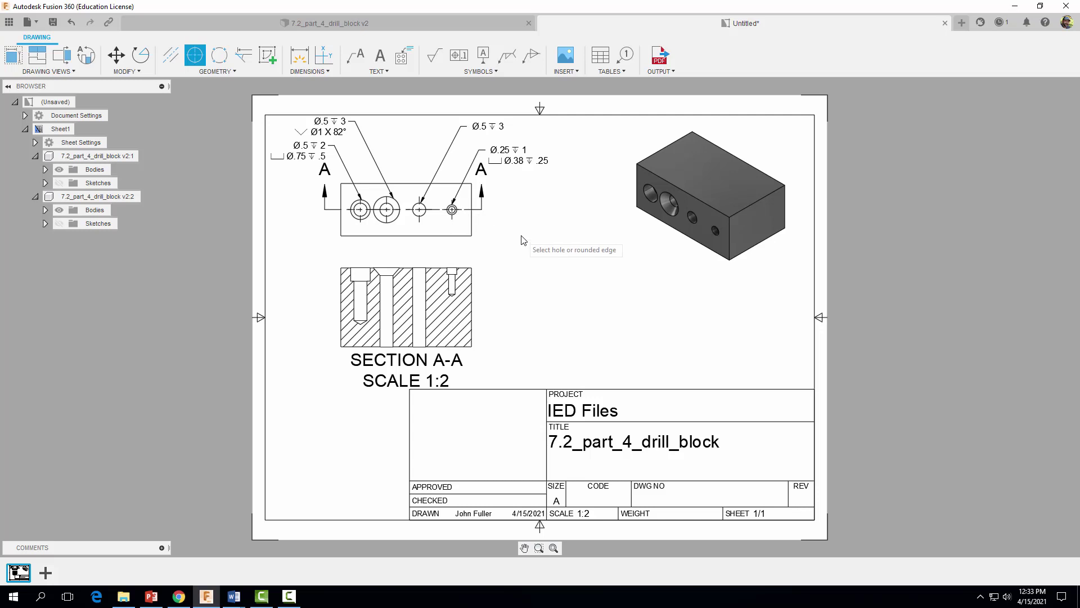
key("Escape")
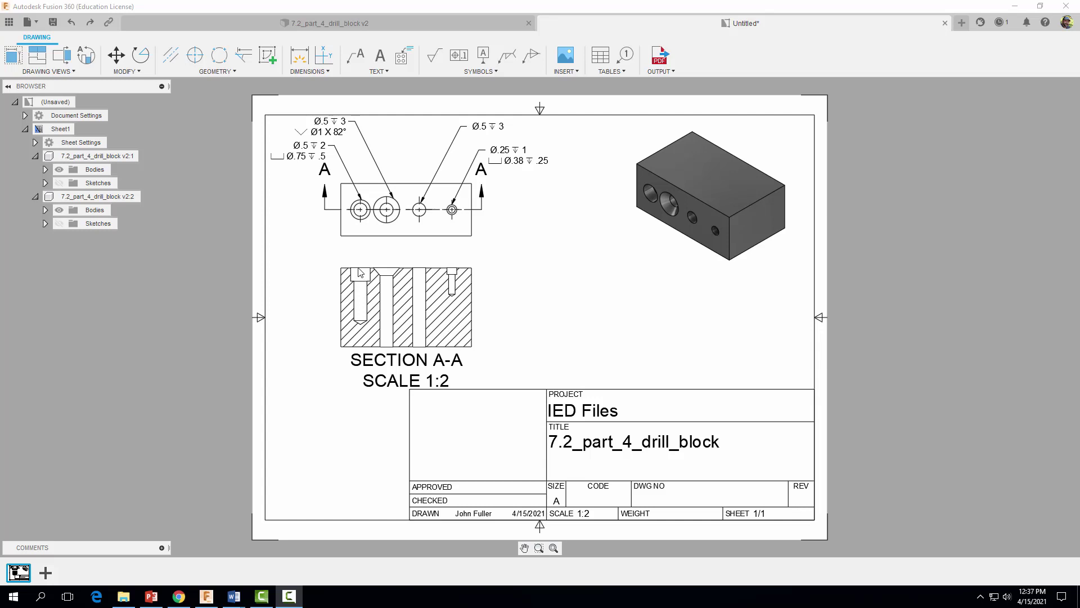
Step: Dimension the hole spacing below the front view: .75, 1, 1.25 and chained 1.25
left_click(299, 55)
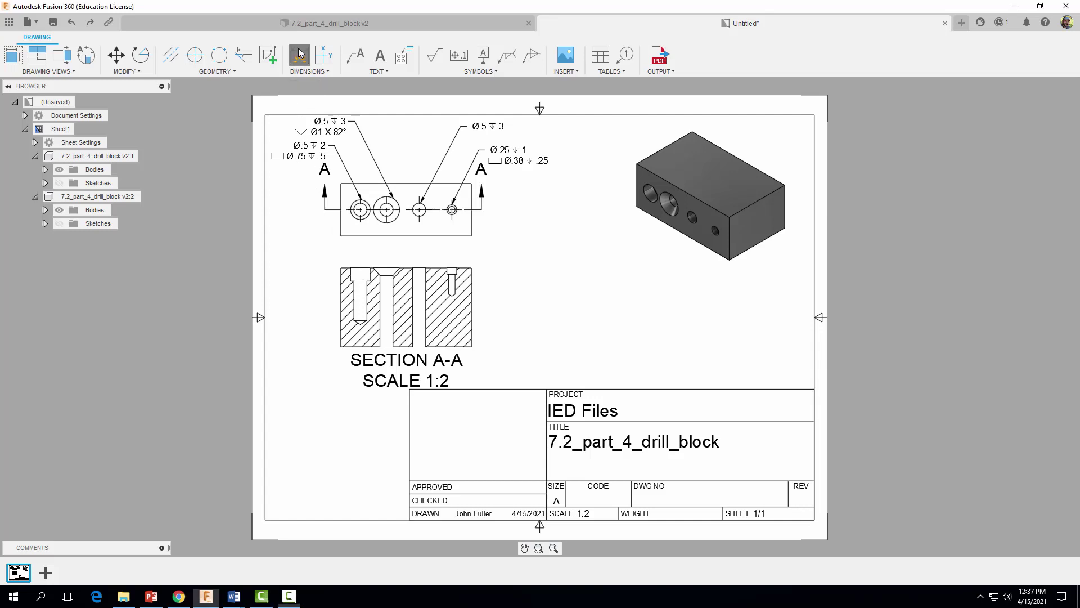
left_click(341, 236)
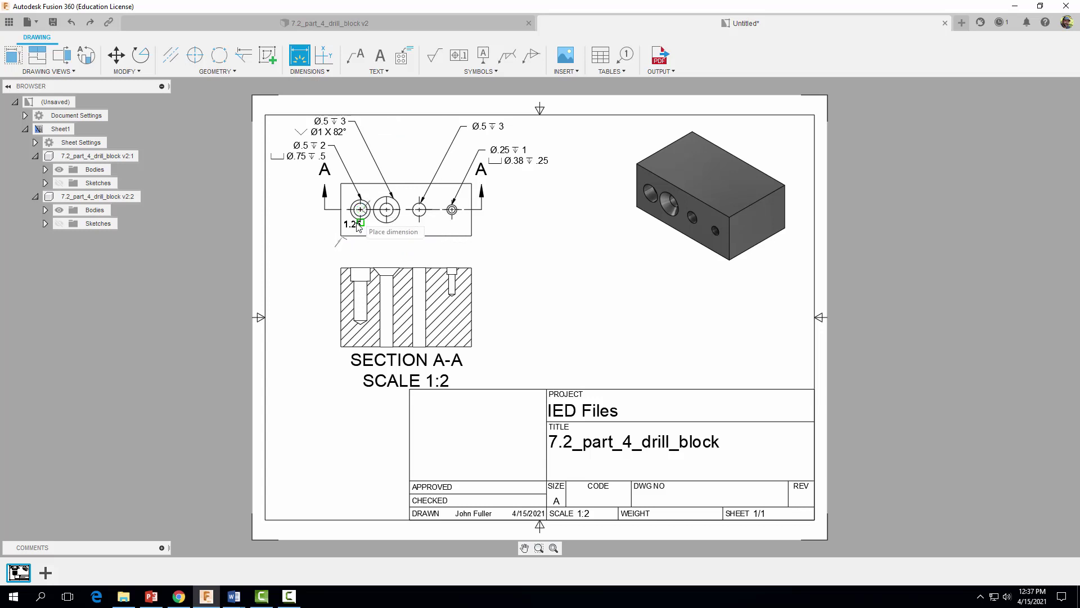
left_click(360, 210)
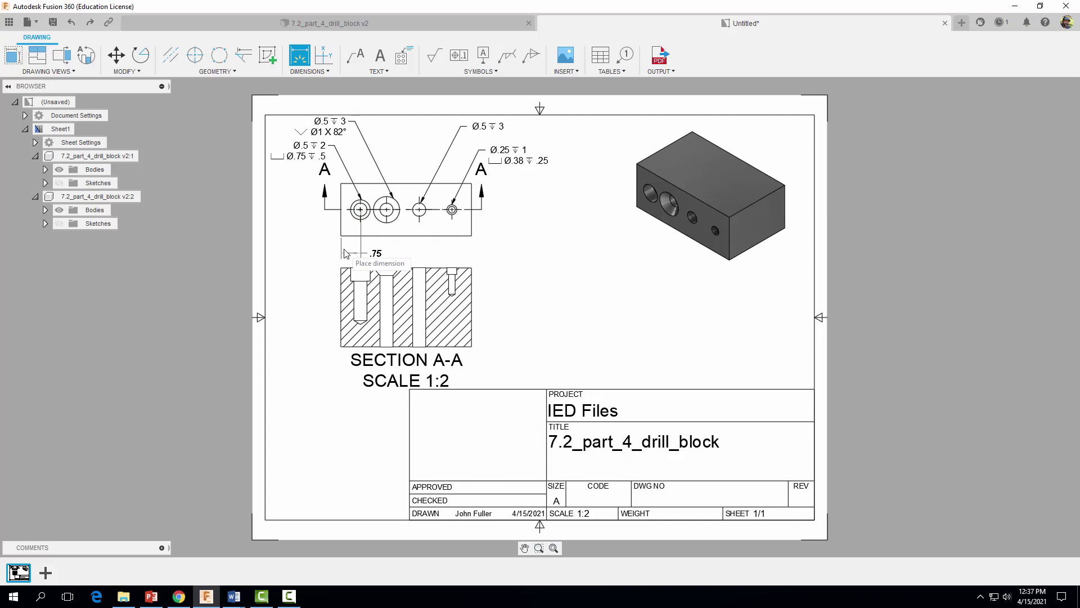
left_click(345, 253)
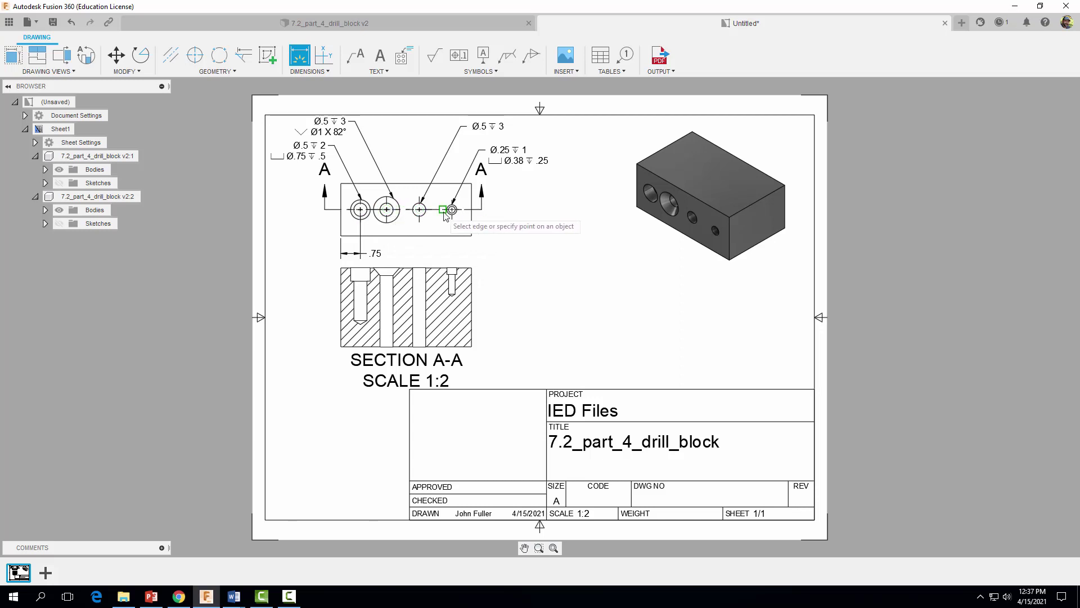
left_click(386, 210)
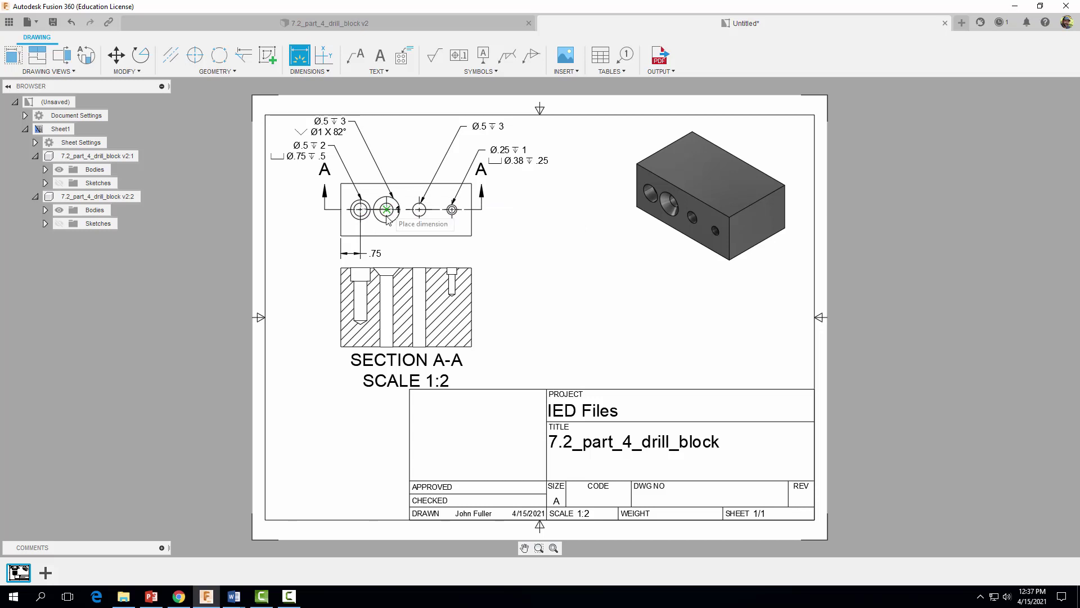
left_click(388, 253)
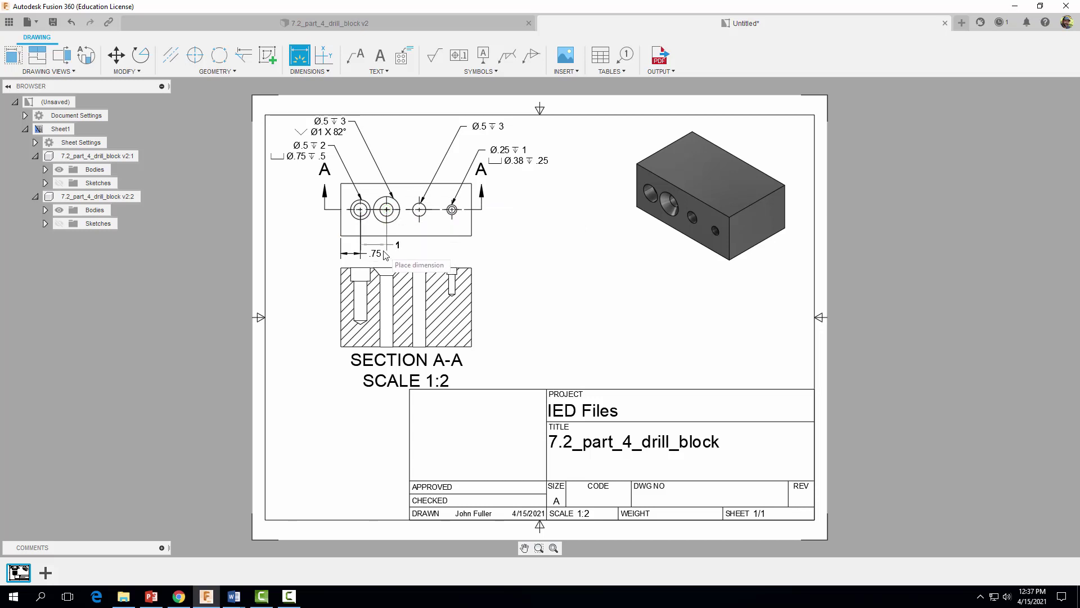
left_click(387, 211)
left_click(420, 209)
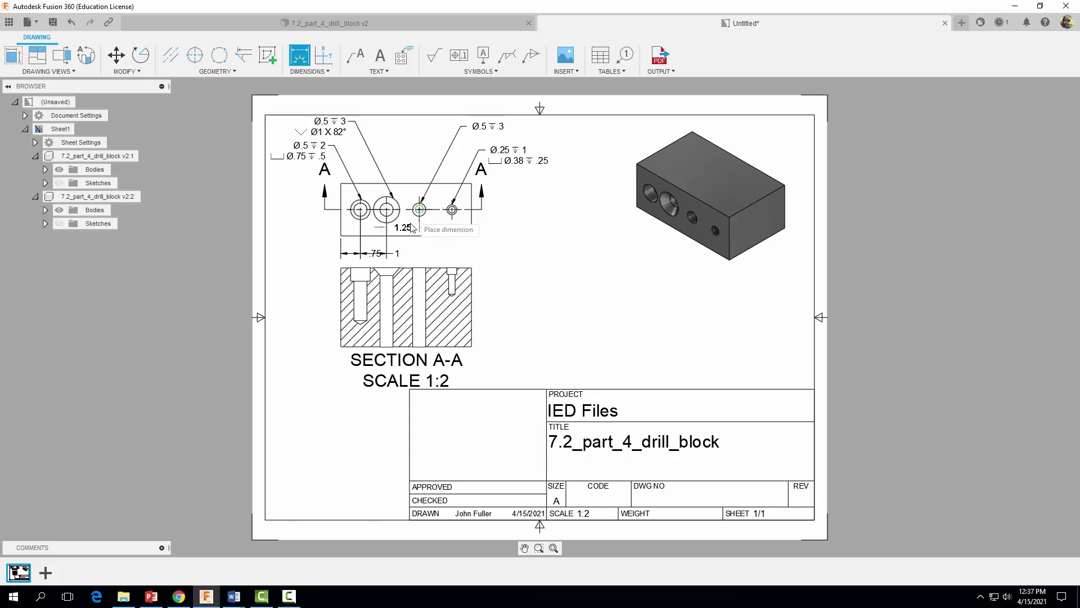
left_click(402, 254)
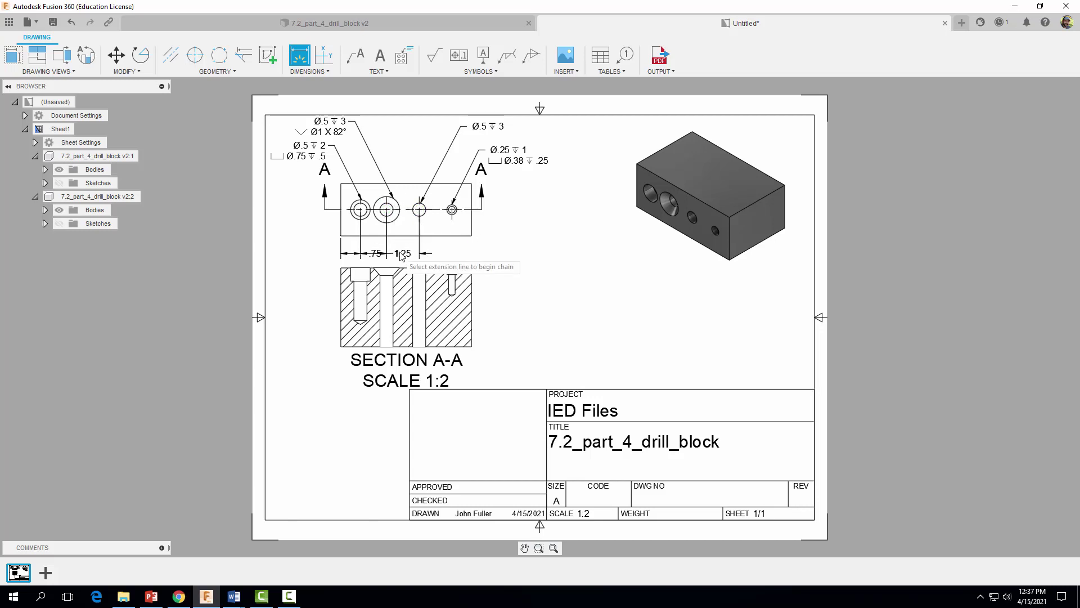
left_click(419, 211)
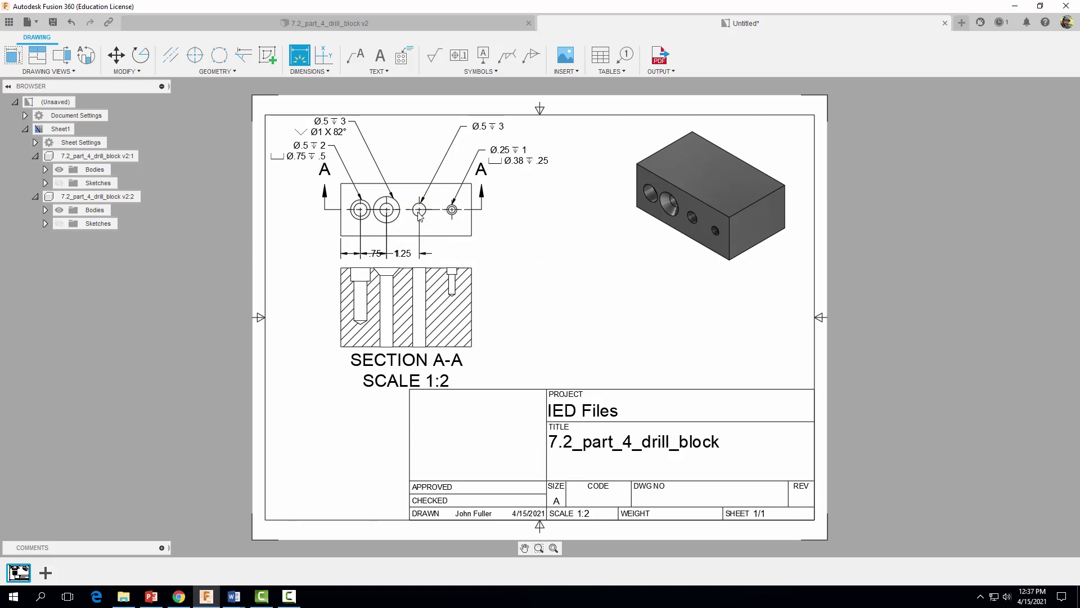
left_click(453, 210)
left_click(447, 246)
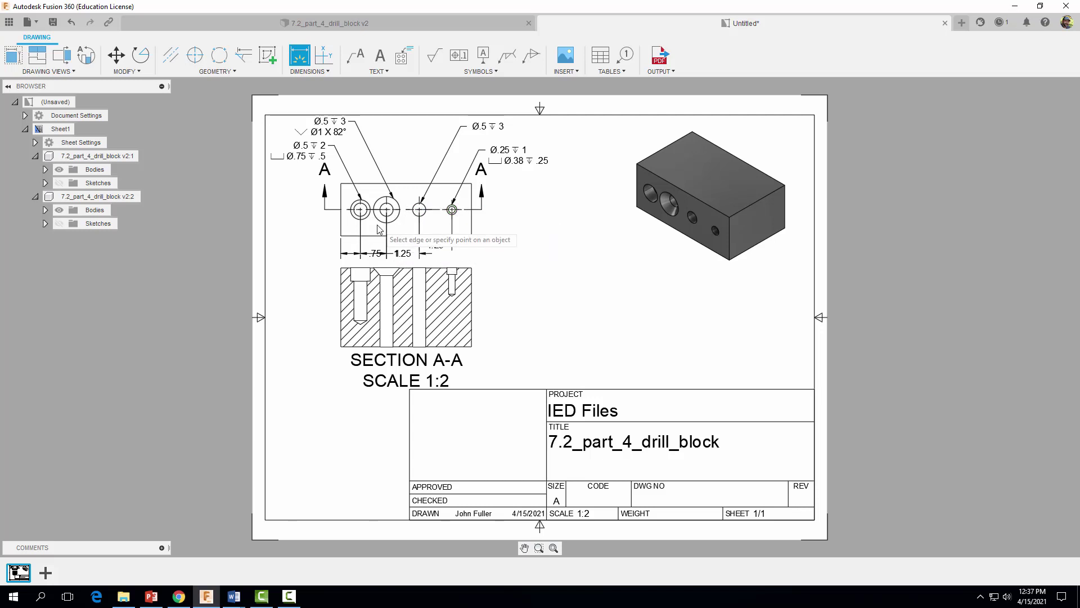
Step: Add the overall 5 width dimension and zoom in on the front view's dimensions
left_click(342, 235)
left_click(472, 235)
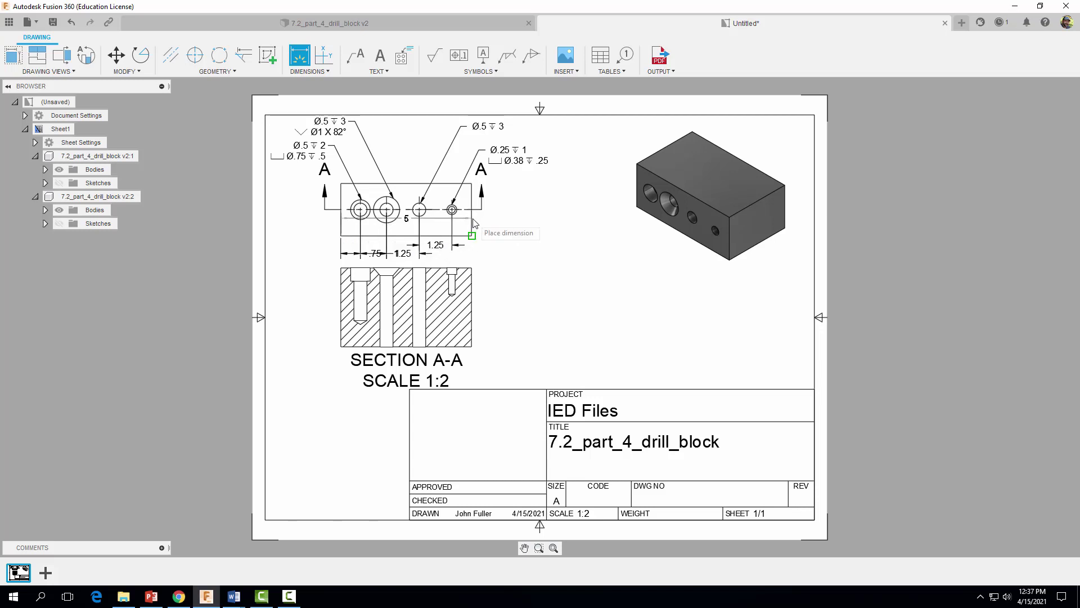
left_click(450, 272)
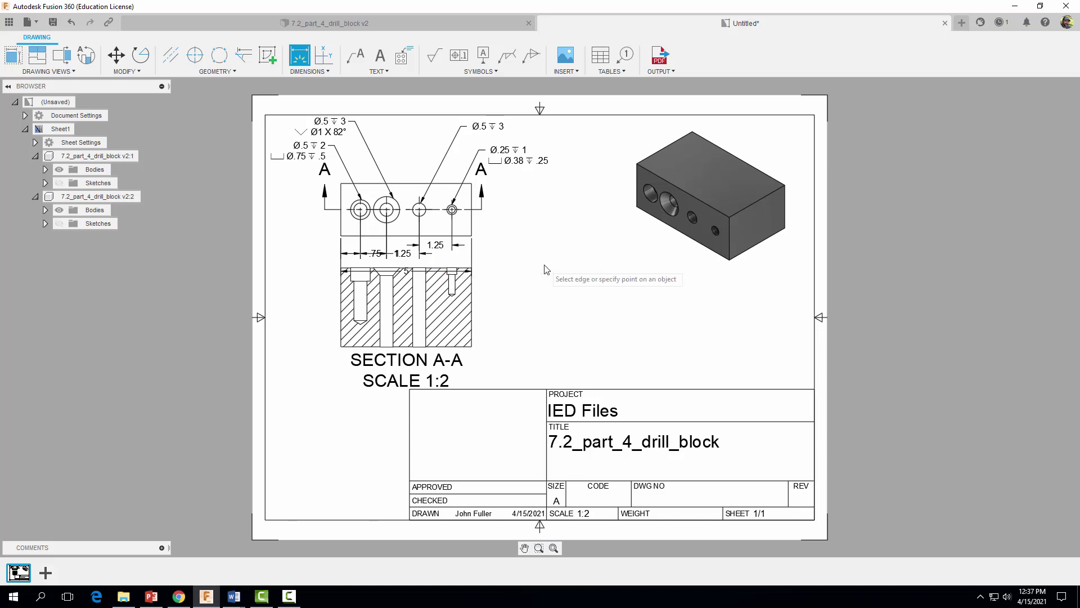
key("Escape")
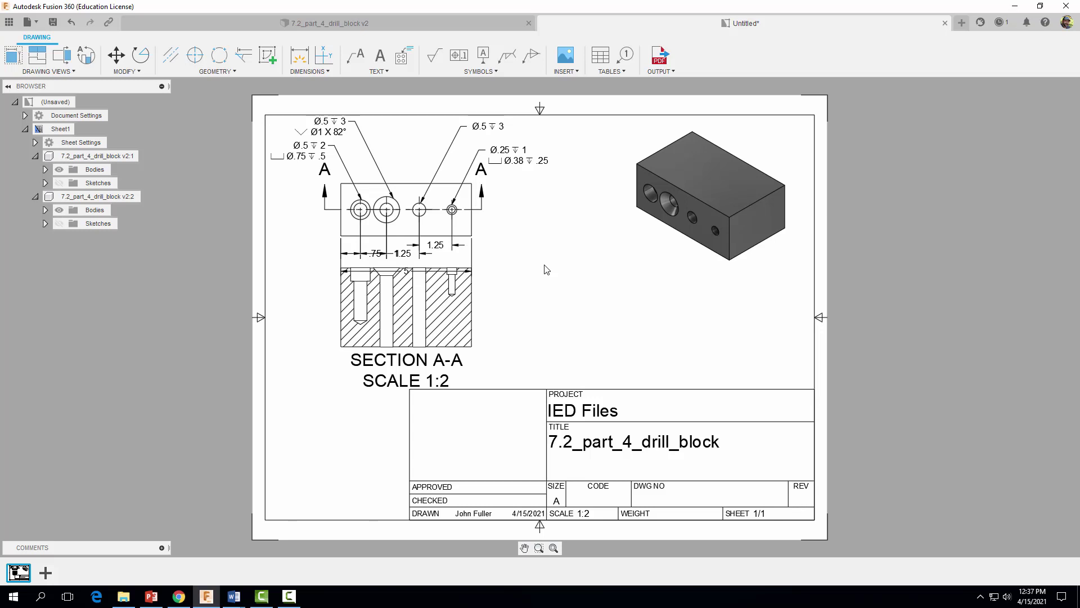
key("F10")
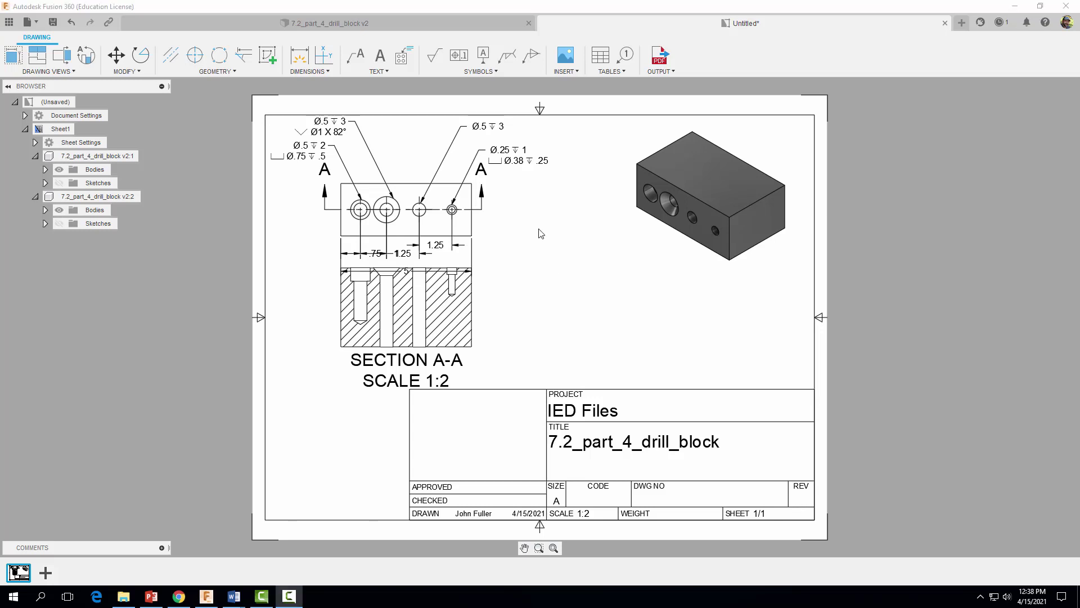
scroll(541, 233, "up", 2)
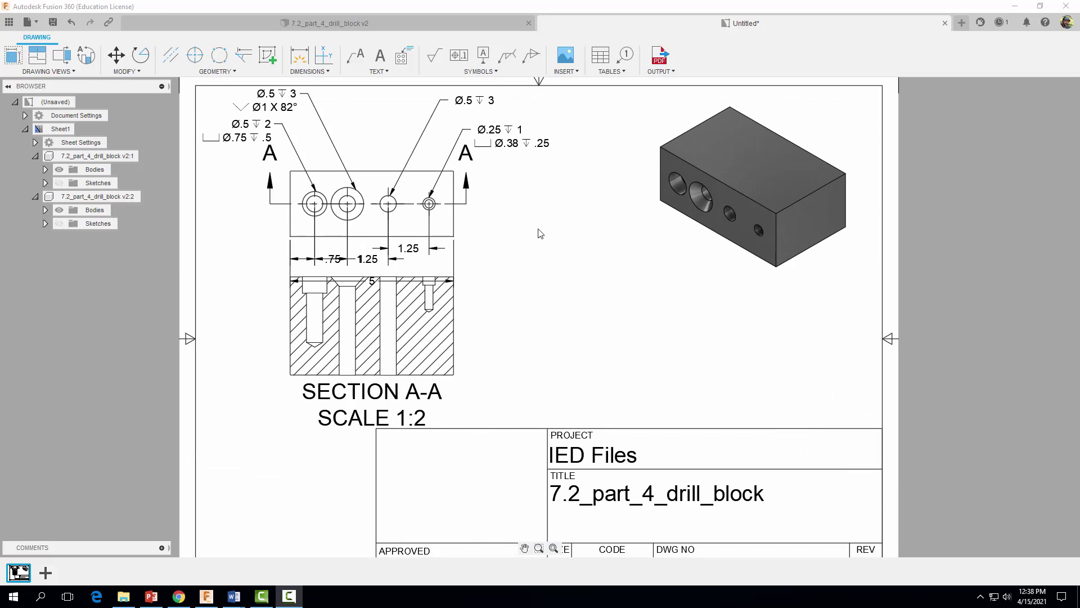
scroll(535, 231, "up", 3)
middle_click_drag(501, 270, 633, 289)
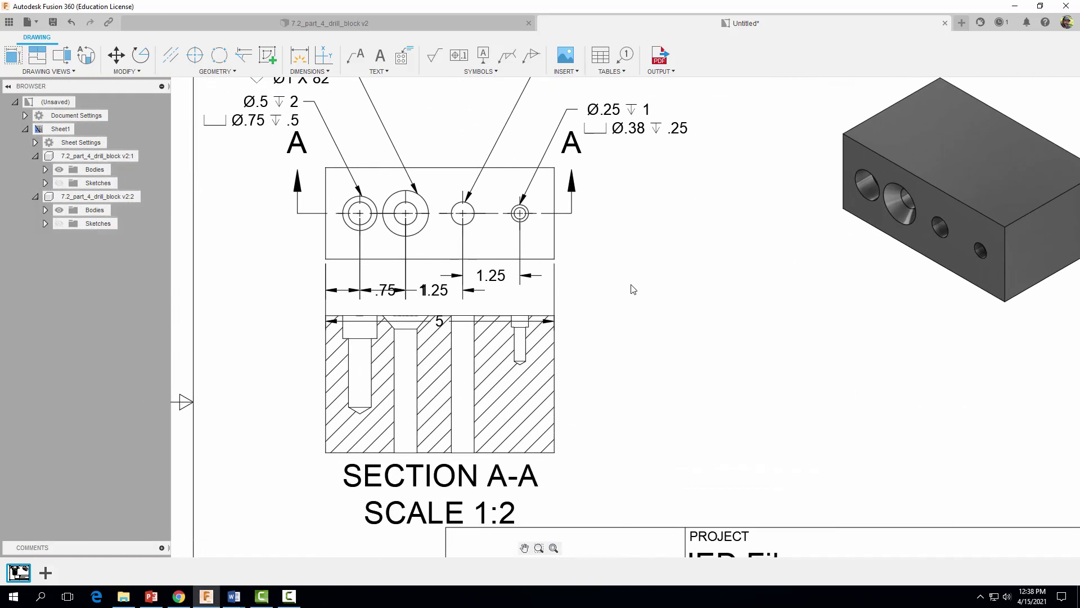
scroll(633, 289, "up", 1)
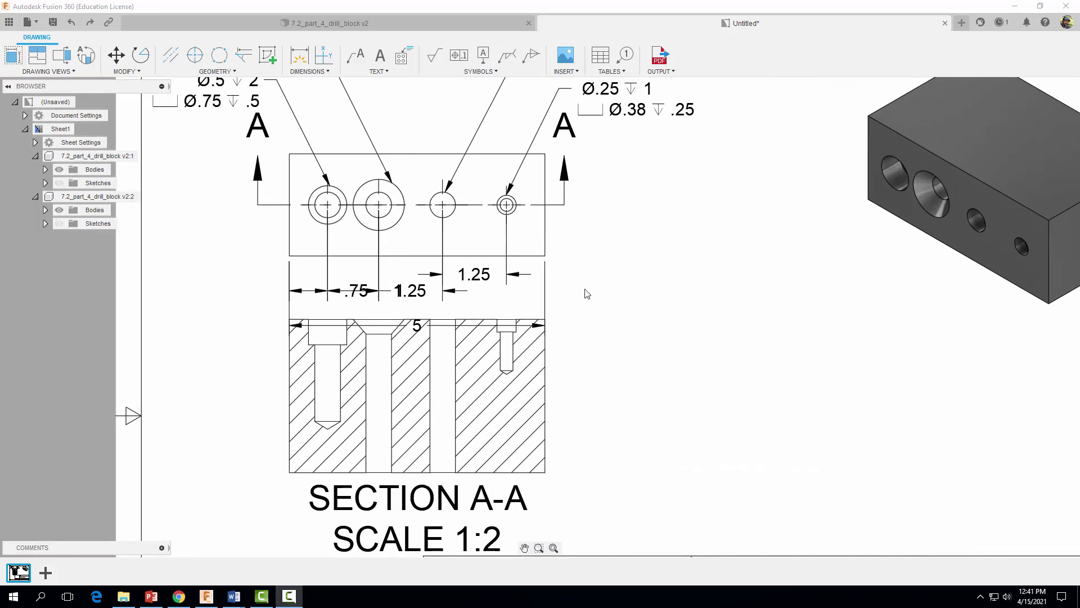
scroll(587, 293, "up", 3)
middle_click_drag(587, 297, 733, 337)
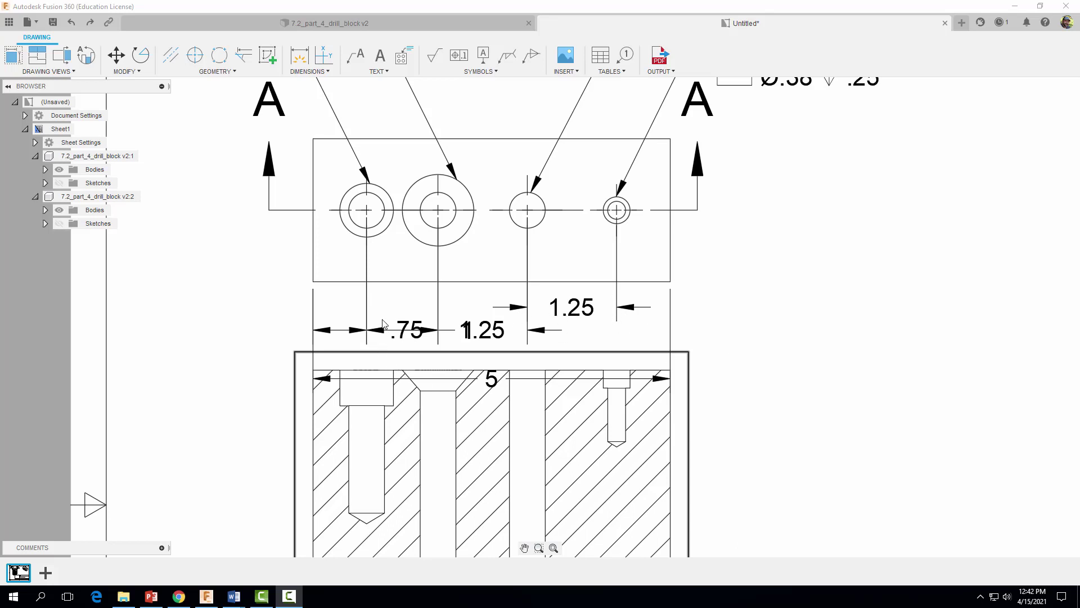
Step: Move the .75 dimension text to the left of the block
left_click(329, 331)
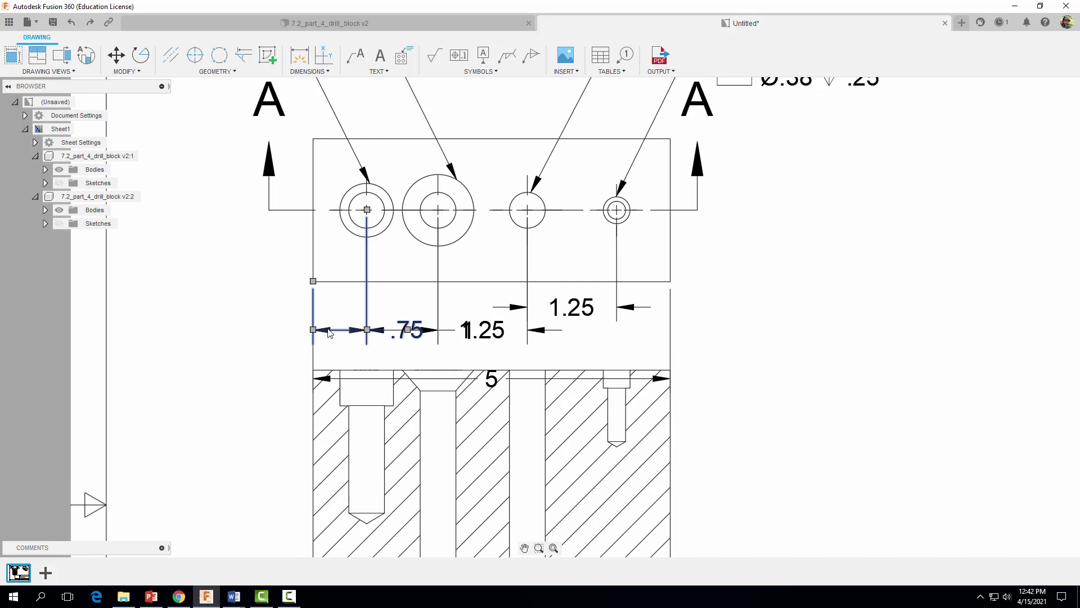
left_click(403, 330)
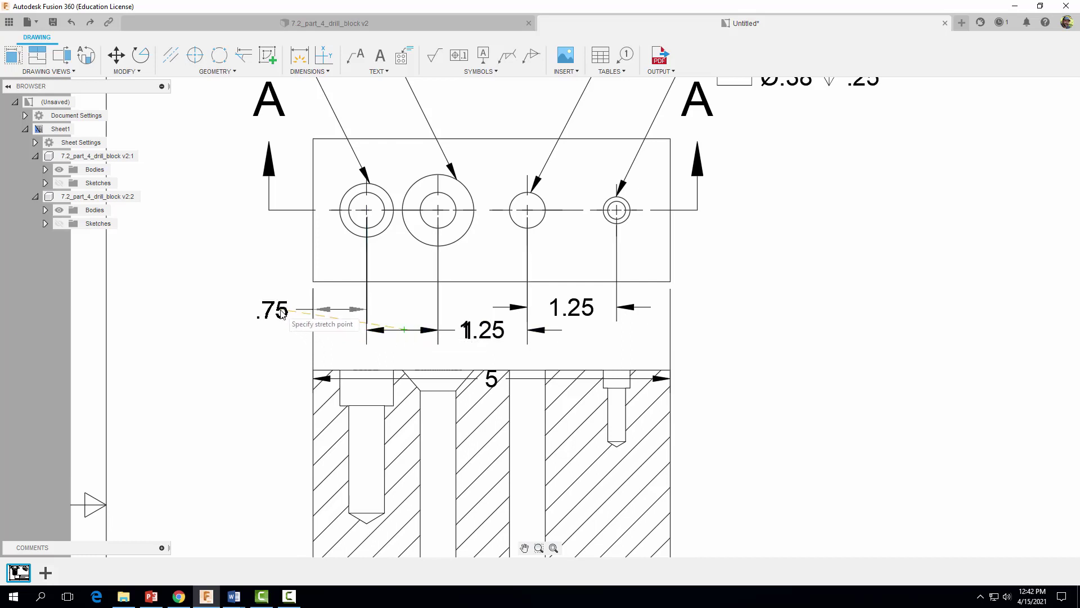
left_click(283, 306)
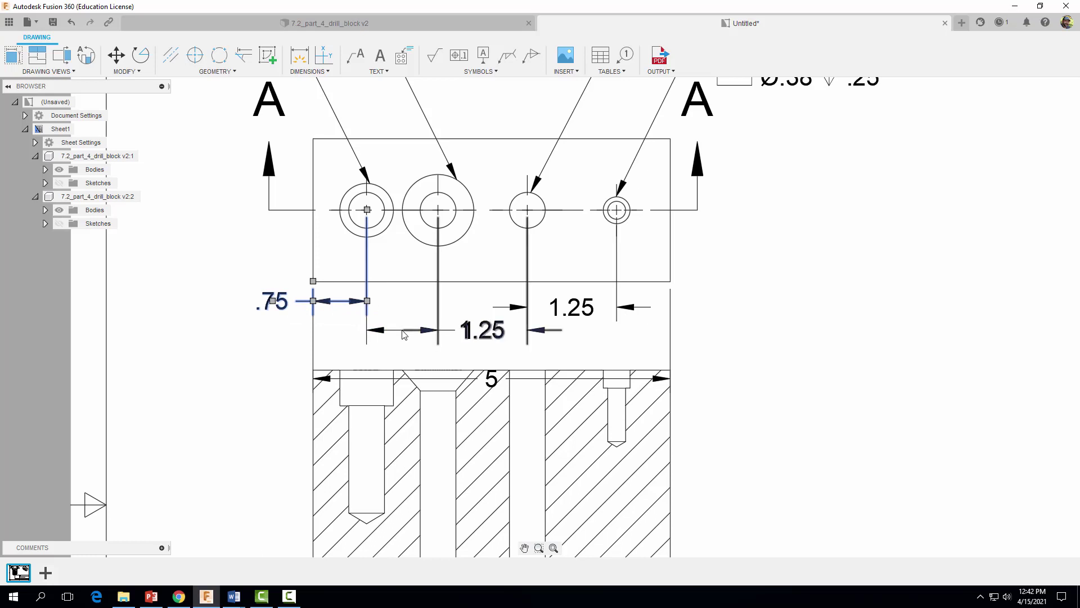
Step: Restretch the lower 1.25 dimension across the first two holes to read 1, level with .75
left_click(383, 333)
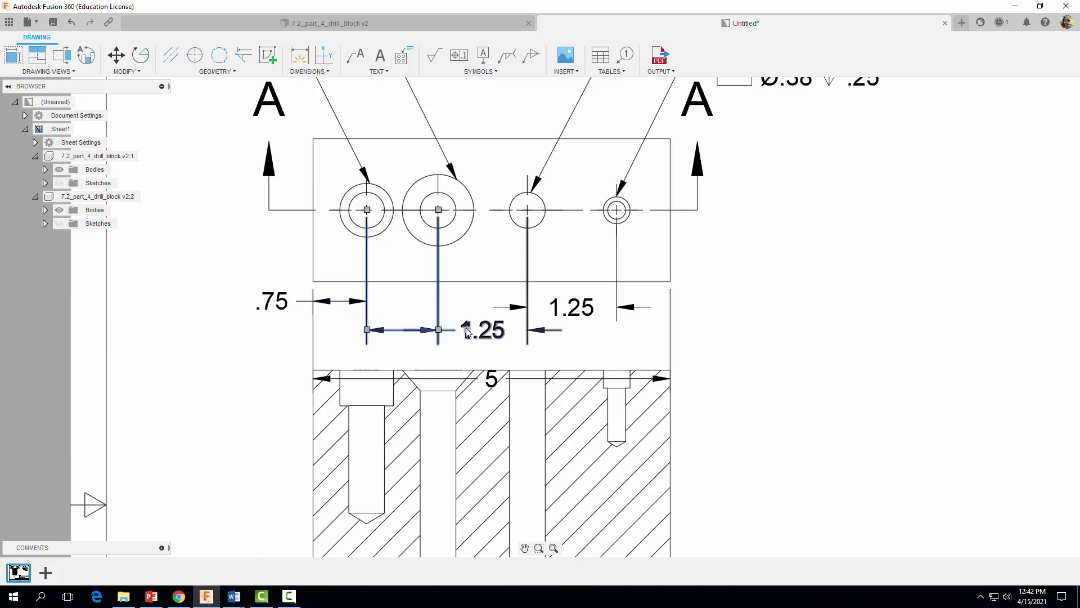
left_click(466, 332)
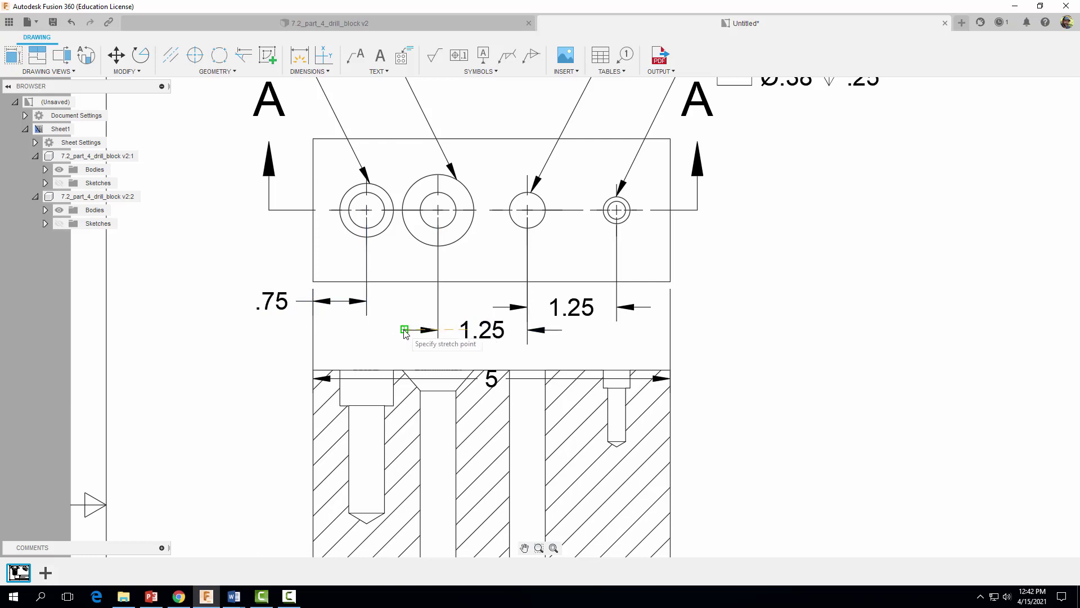
left_click(405, 330)
left_click(439, 330)
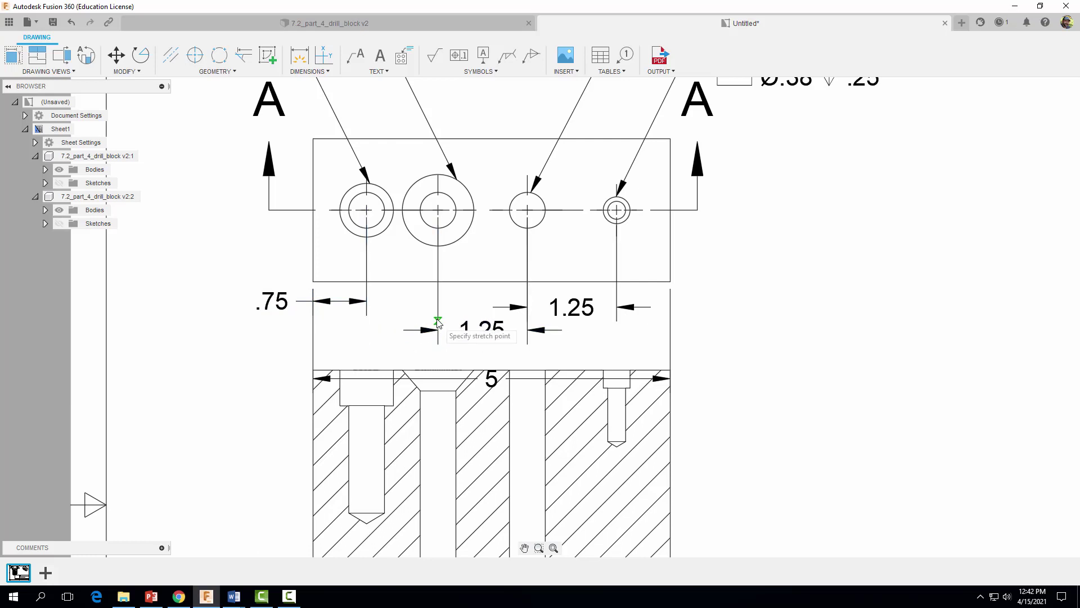
left_click(434, 304)
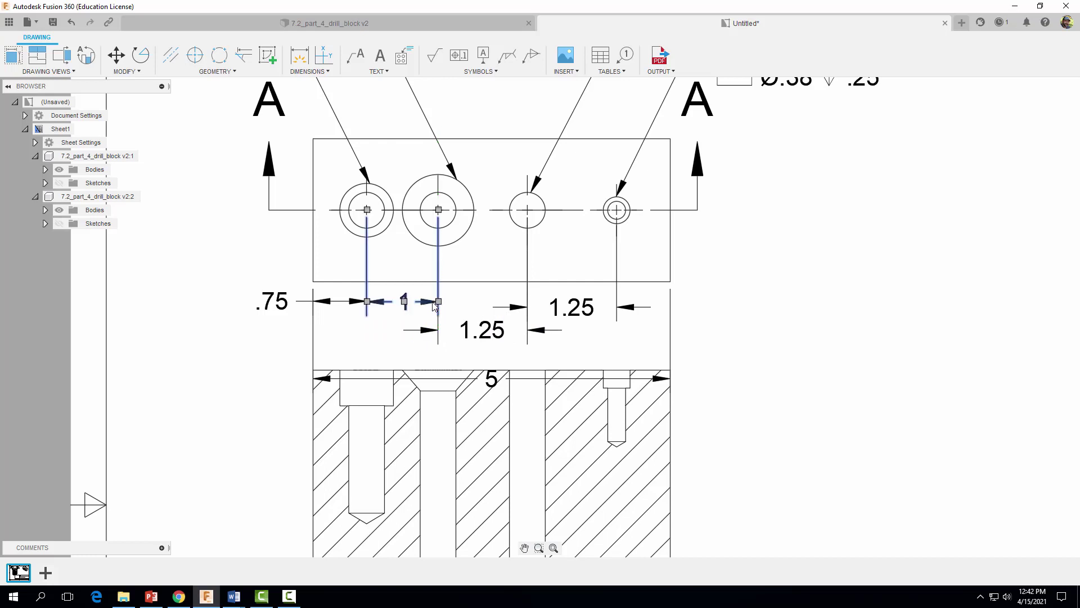
Step: Raise the other lower 1.25 dimension up into the same spacing row
left_click(476, 341)
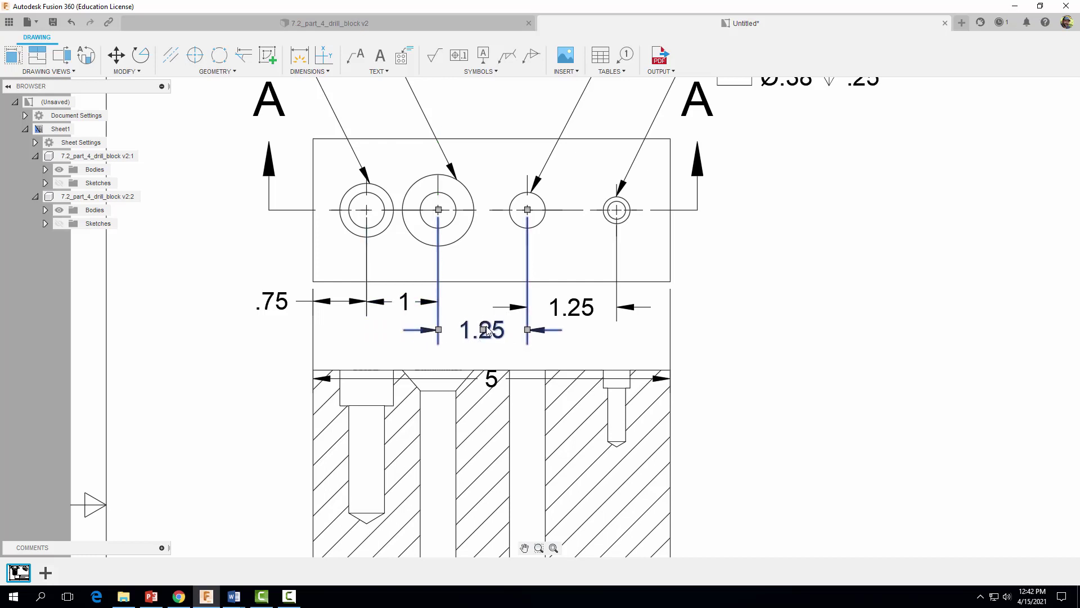
left_click_drag(483, 332, 479, 304)
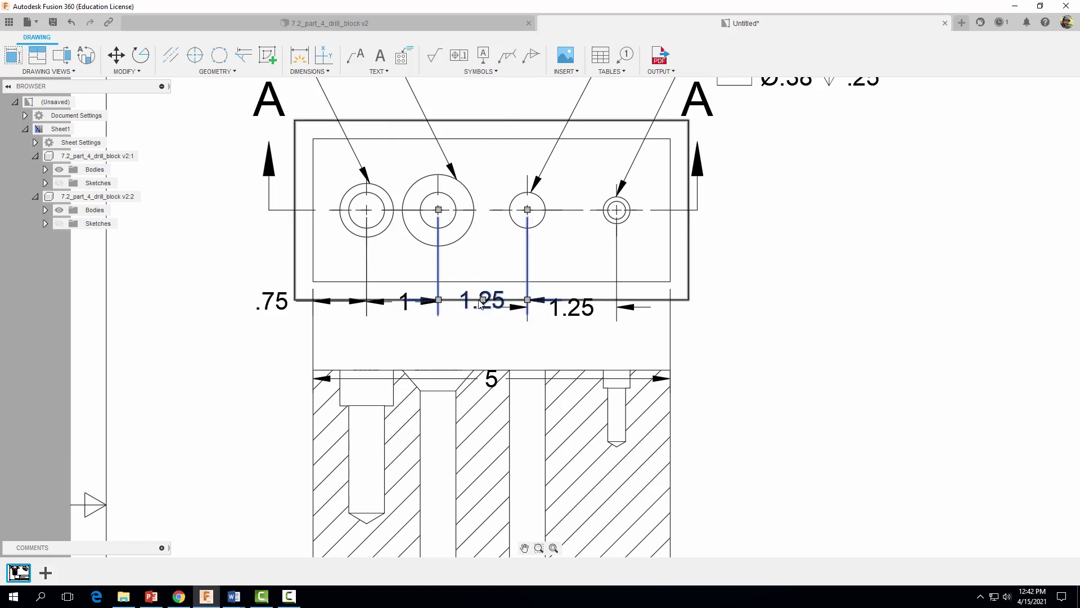
left_click(512, 337)
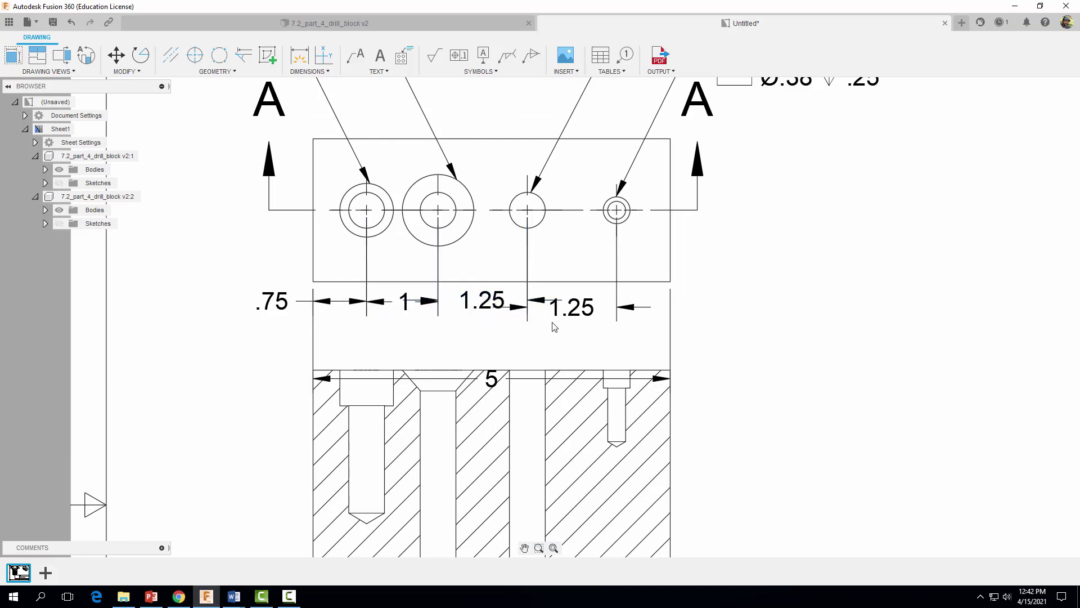
Step: Drop the right 1.25 value past the fourth hole's extension line
left_click(569, 309)
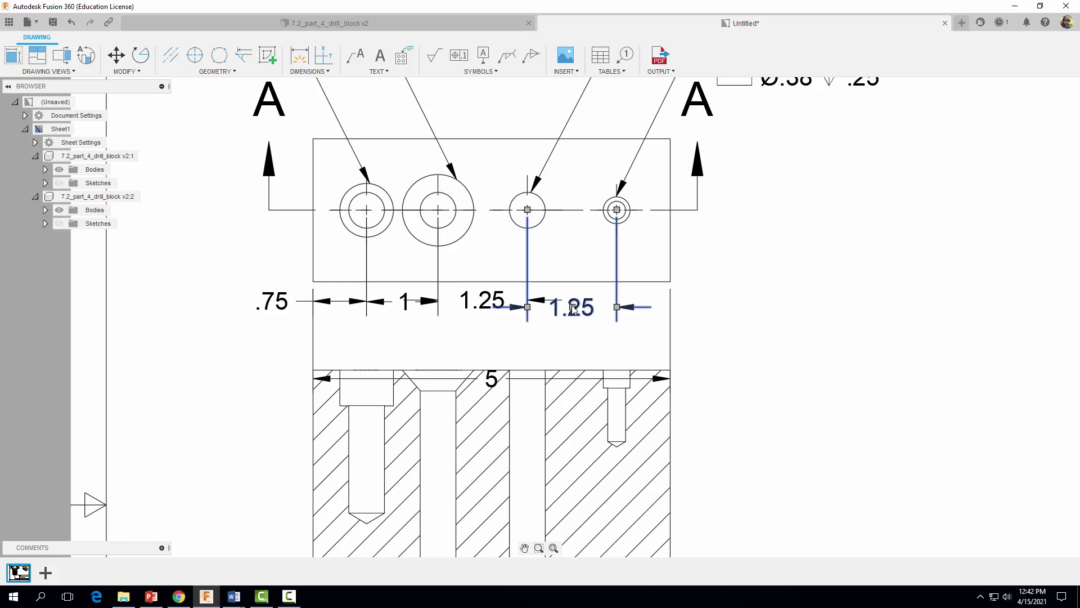
left_click(572, 306)
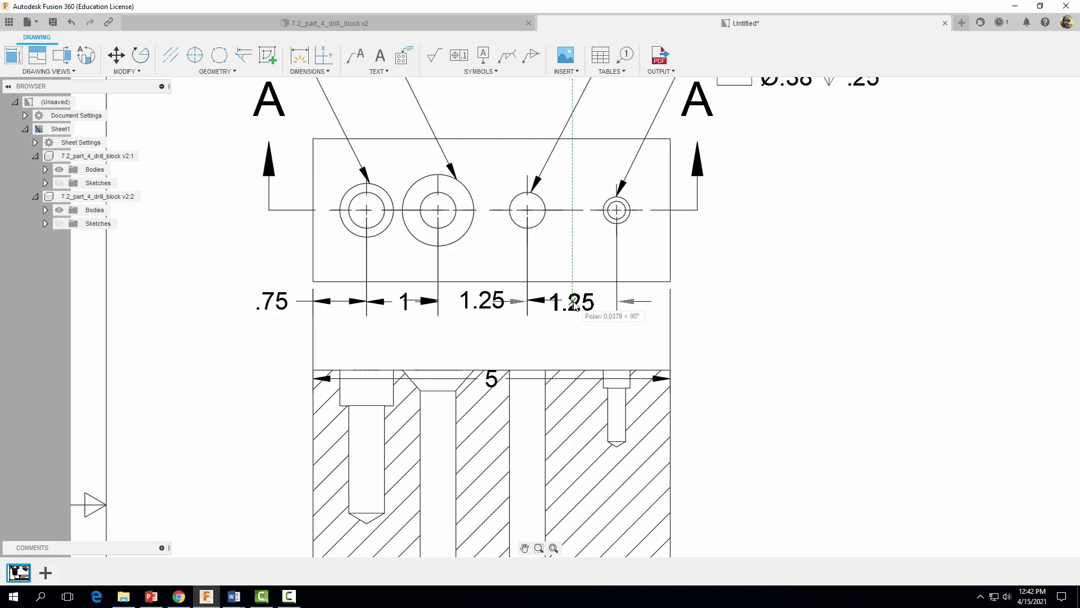
left_click(573, 302)
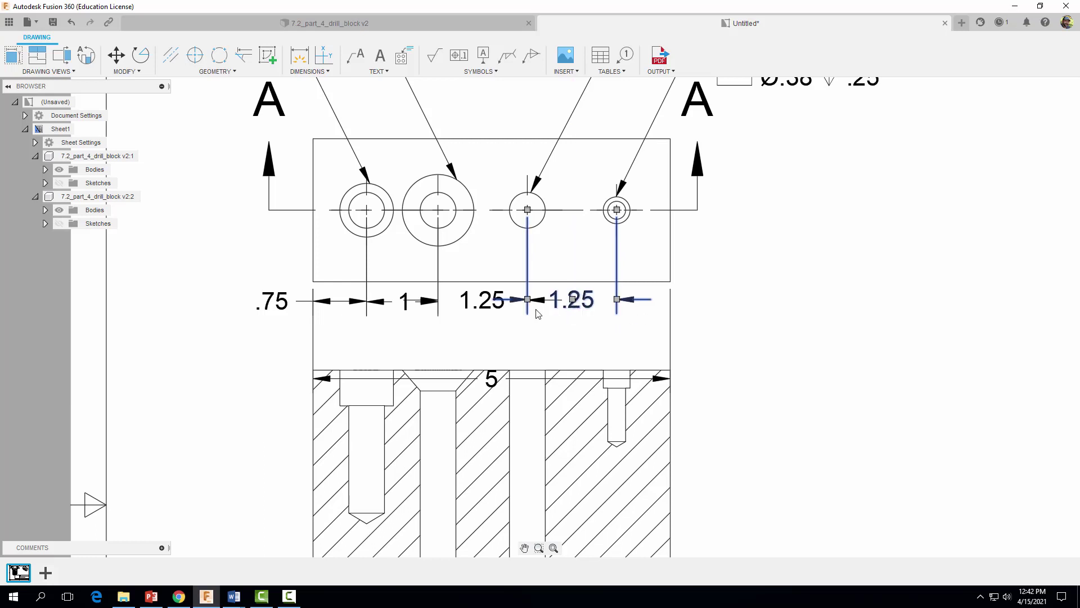
left_click(572, 302)
left_click(634, 304)
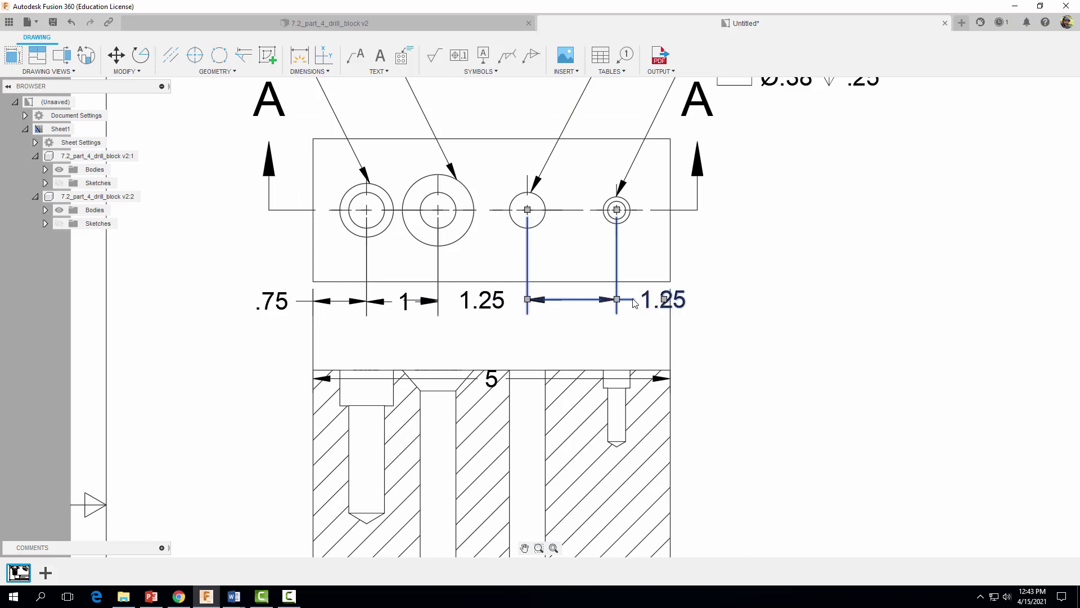
Step: Move the overall 5 dimension up between the front and section views
left_click(490, 384)
left_click(491, 381)
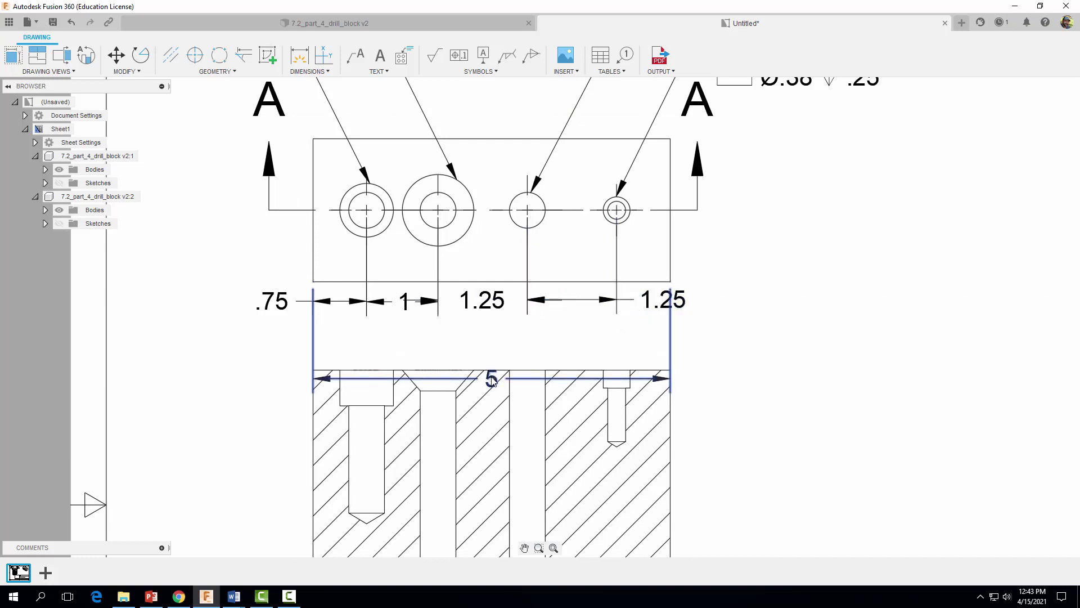
left_click(492, 340)
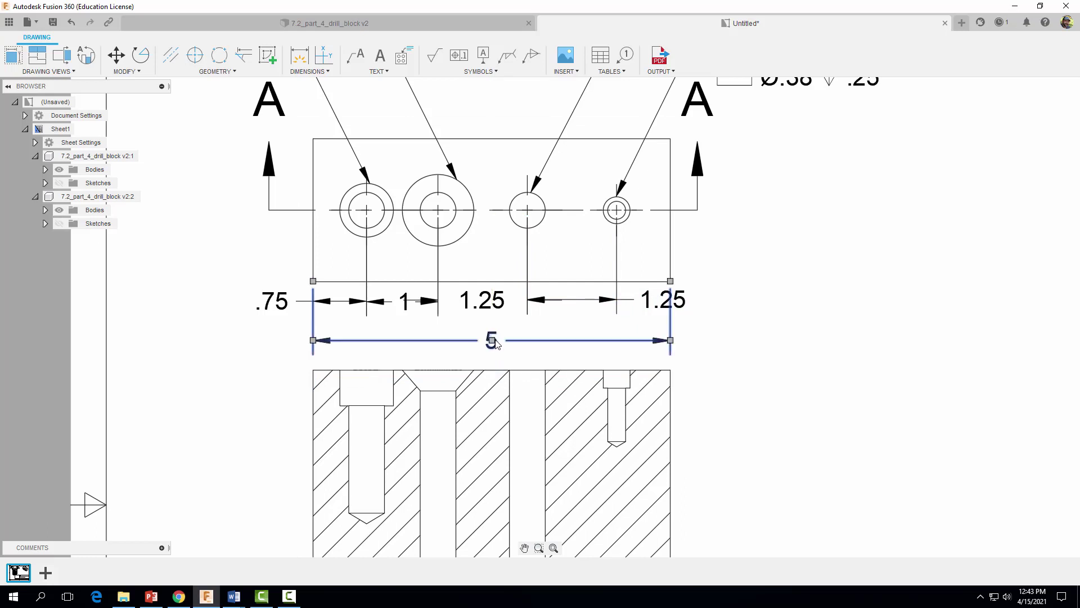
left_click(743, 394)
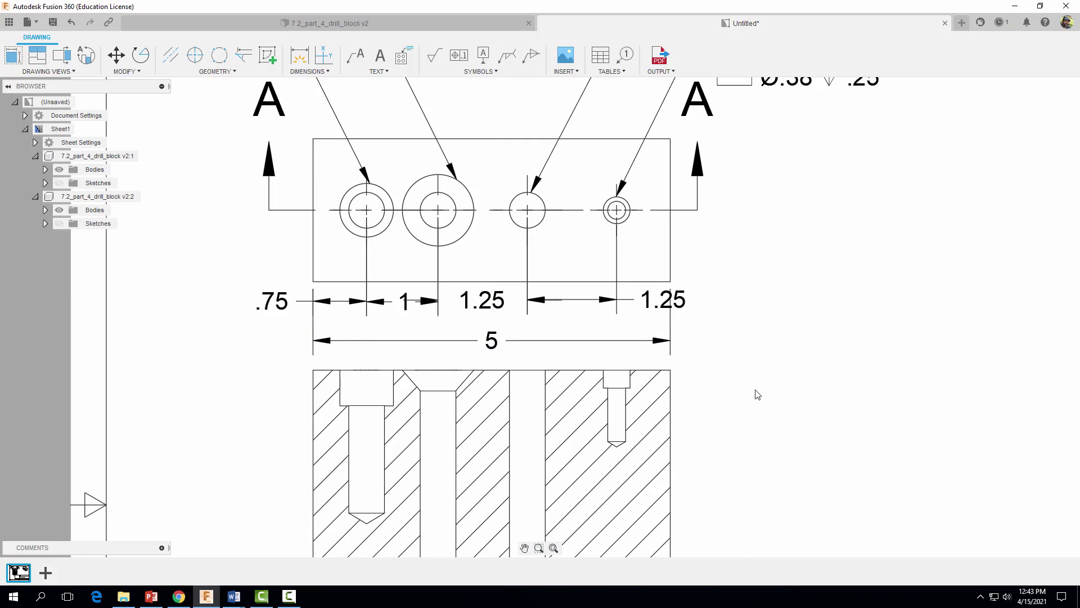
Step: Return 1.25 between its extension lines, nudge 5 toward the front view, shift 1 left
left_click(667, 304)
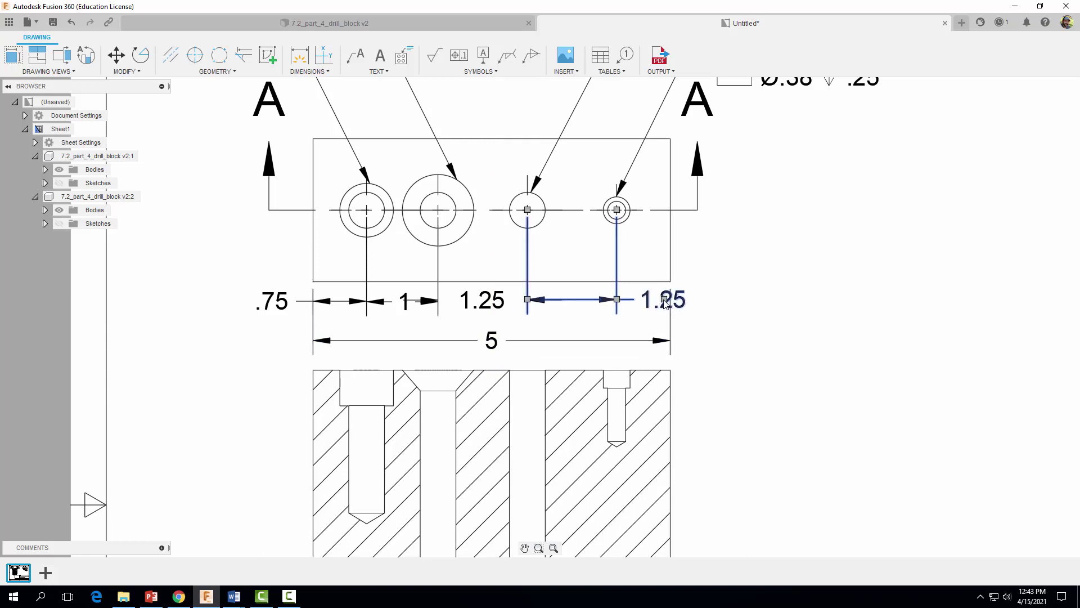
left_click_drag(664, 304, 585, 305)
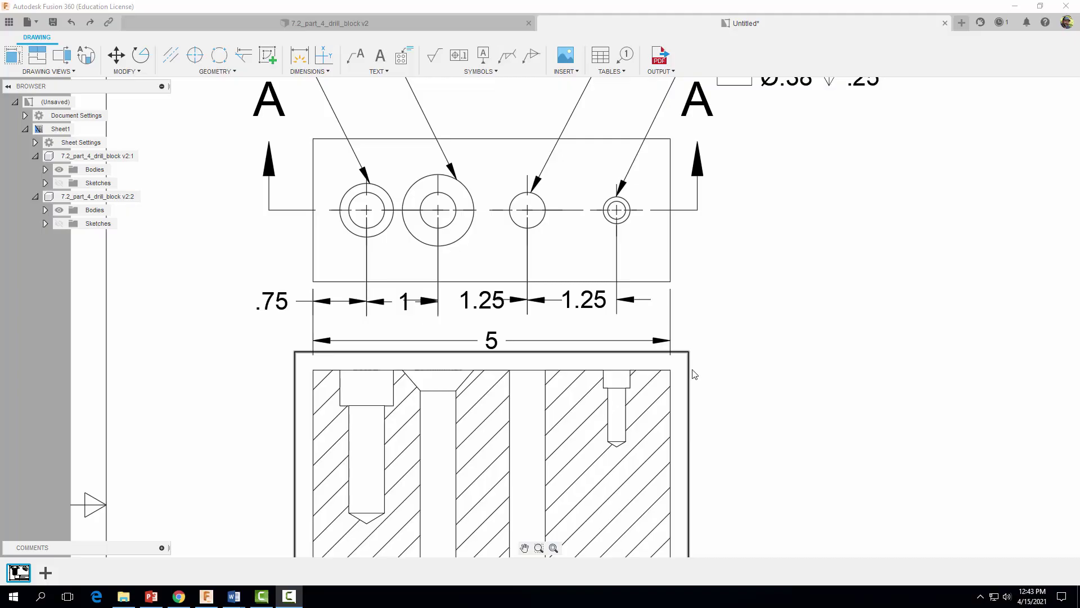
left_click(370, 342)
left_click_drag(493, 342, 493, 336)
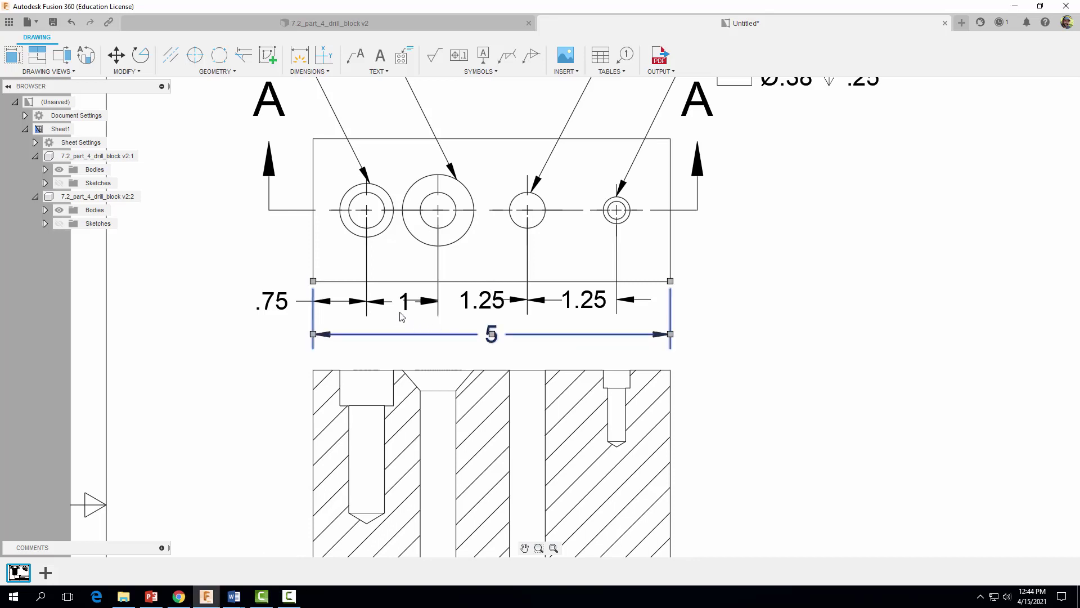
left_click(406, 310)
left_click_drag(405, 302, 394, 302)
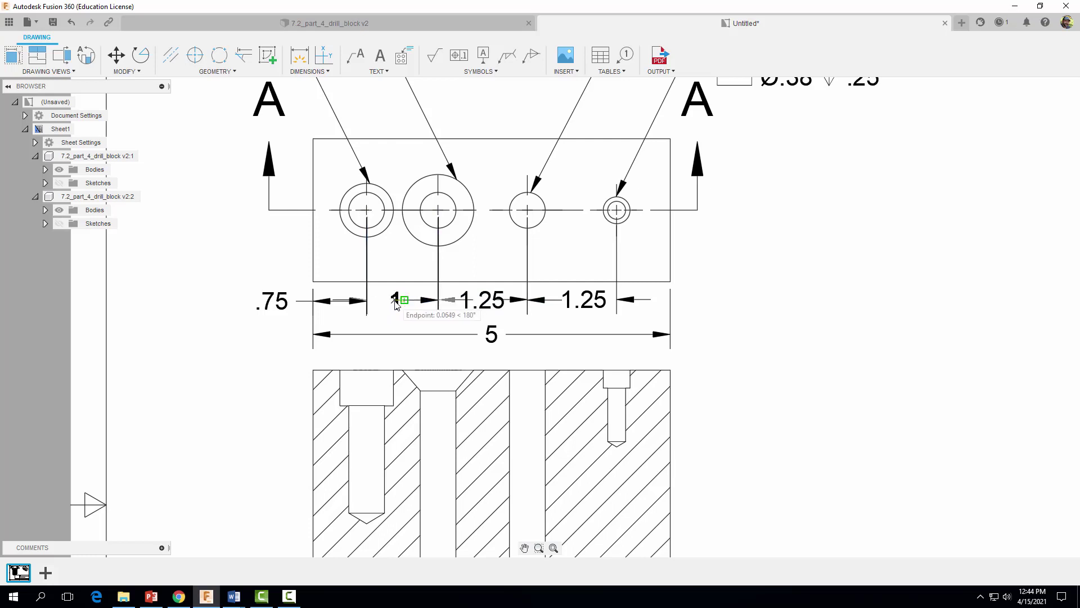
left_click(783, 374)
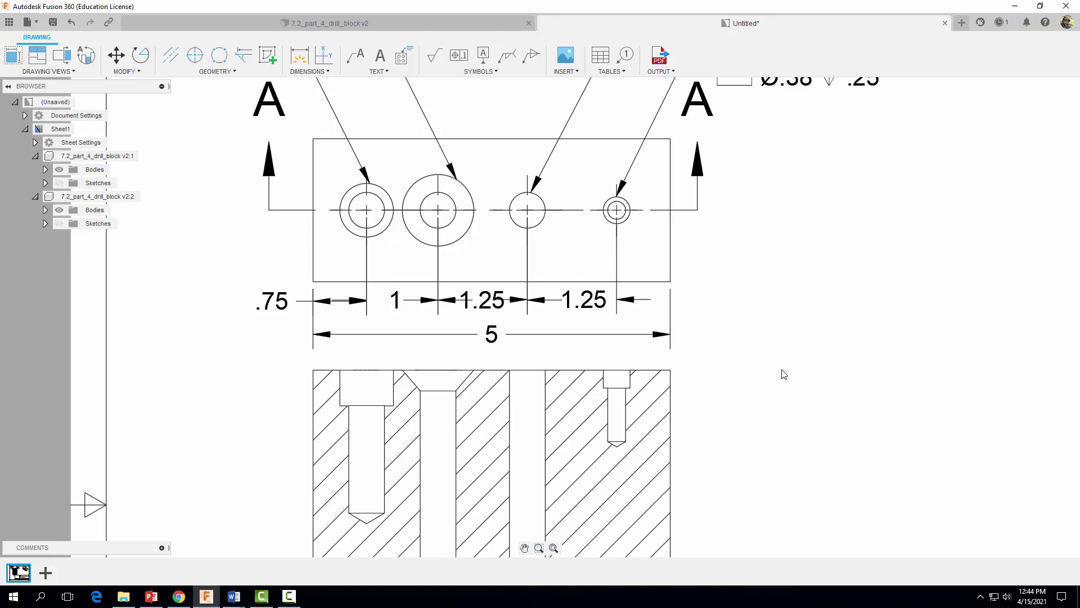
Step: Dimension the small hole's centre height as 1 above the bottom edge
scroll(783, 374, "down", 3)
scroll(783, 374, "down", 1)
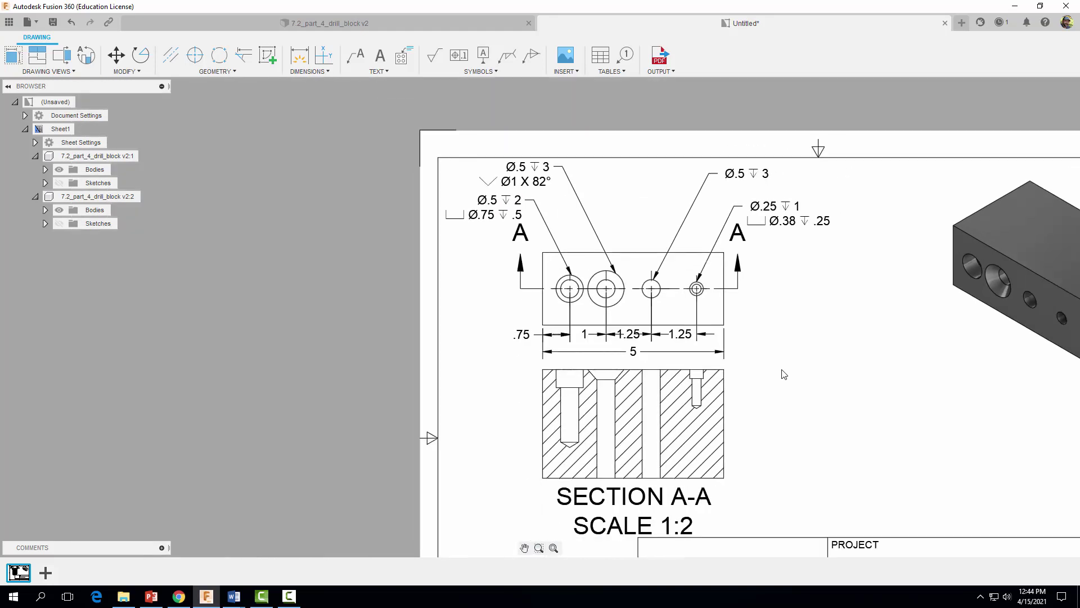
scroll(821, 379, "down", 3)
middle_click_drag(711, 338, 338, 228)
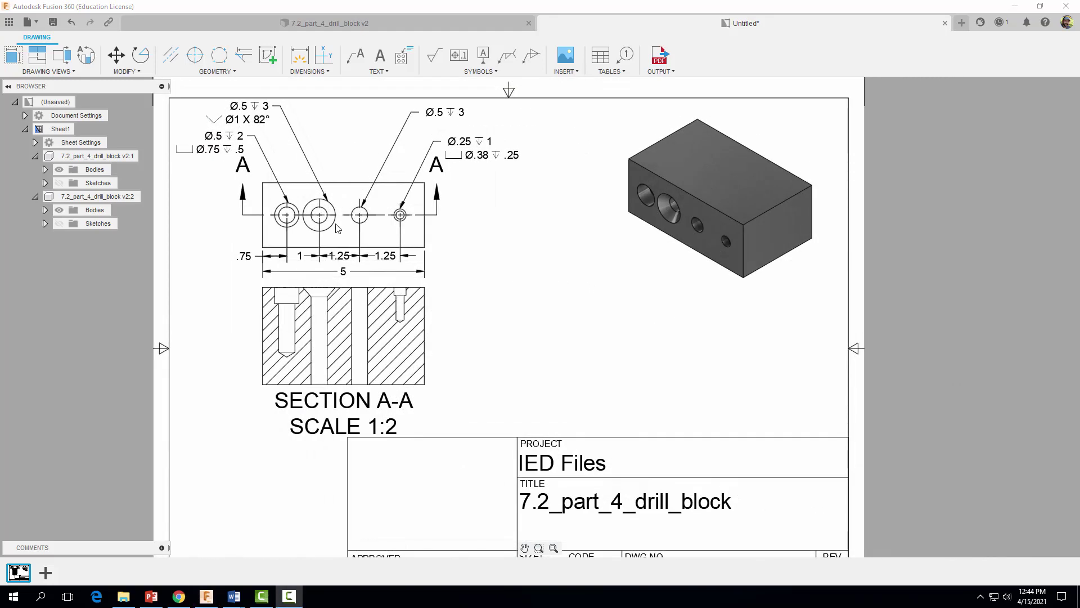
left_click(301, 54)
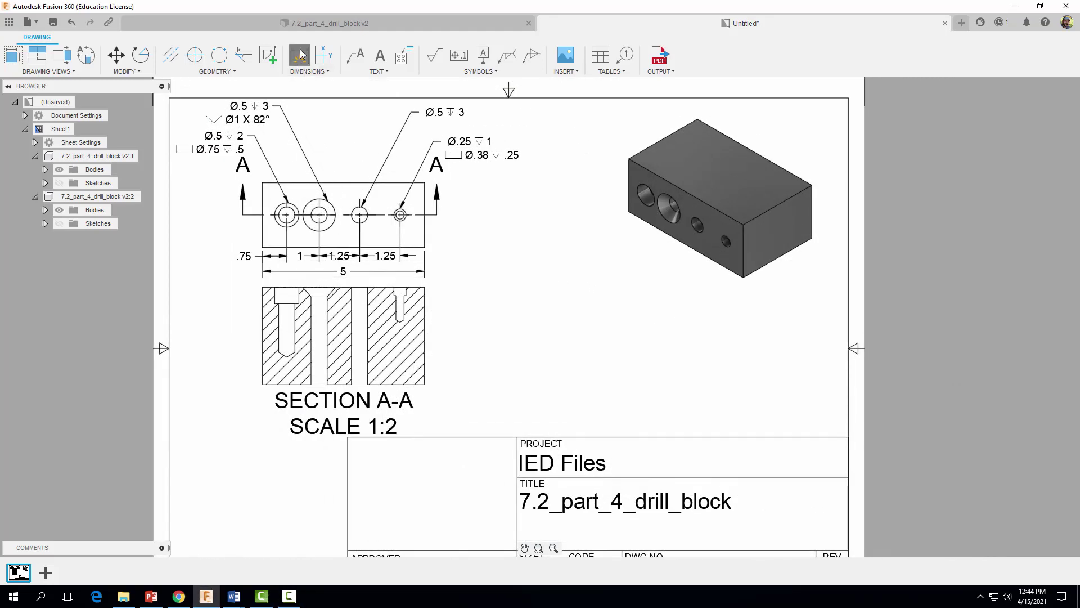
left_click(400, 215)
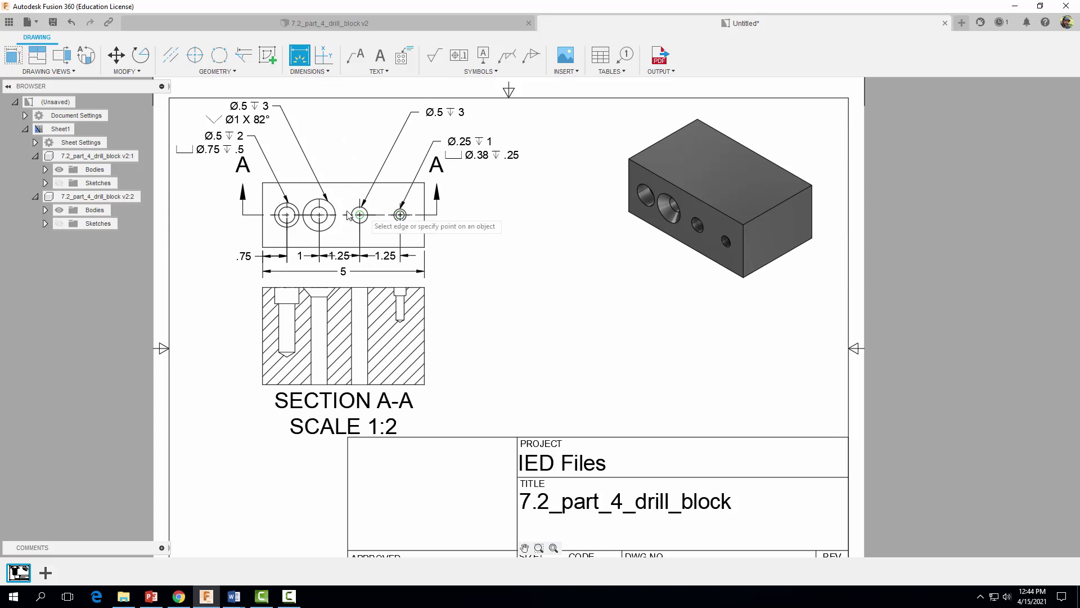
left_click(400, 216)
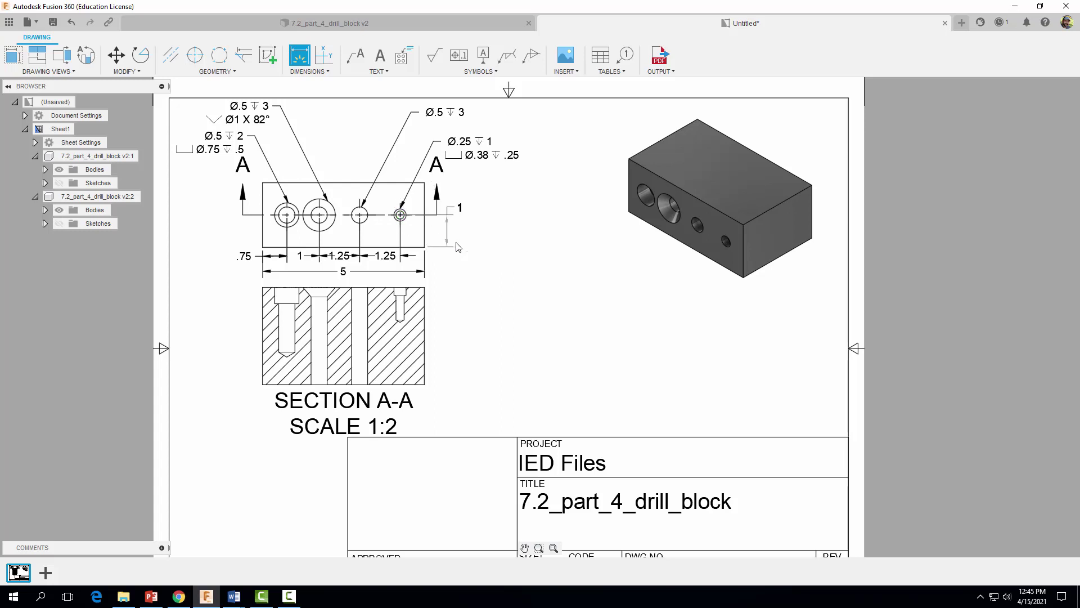
left_click(457, 247)
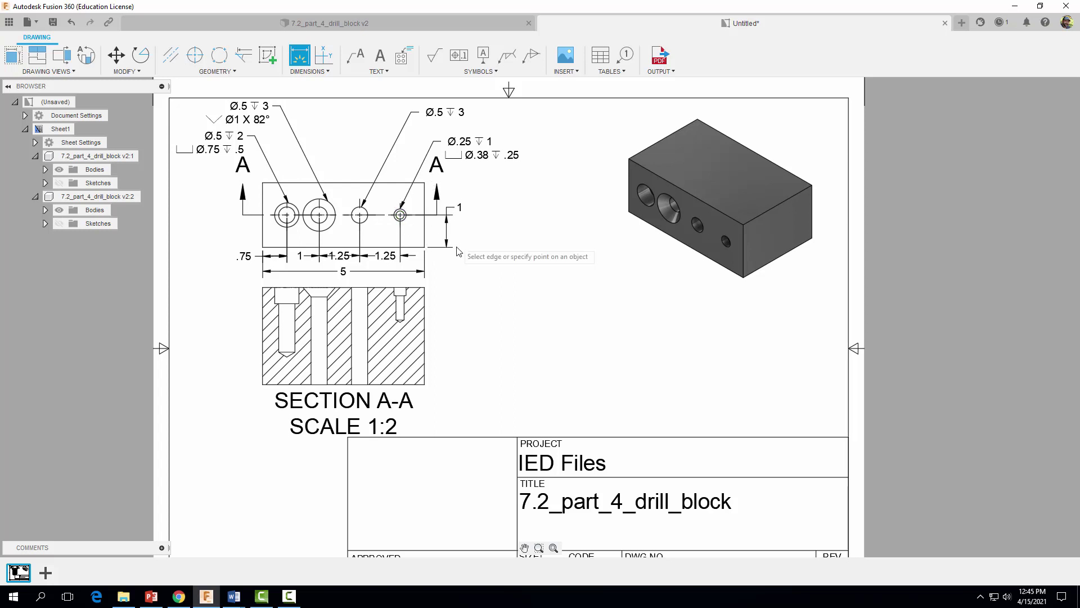
Step: Add the overall 2 height between the right corners and move the 1 closer to the block
left_click(424, 248)
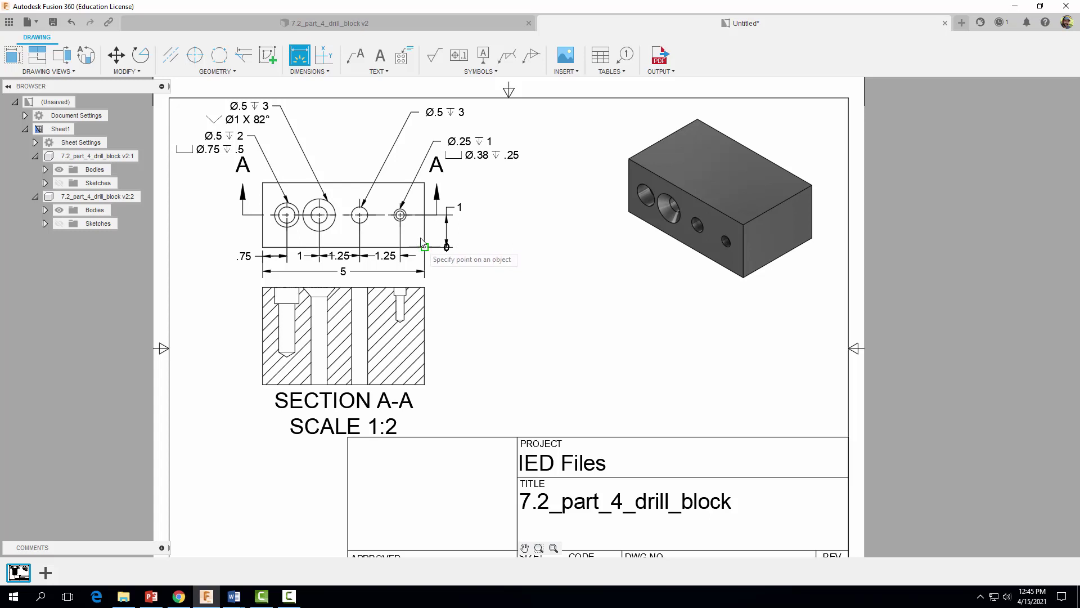
left_click(424, 183)
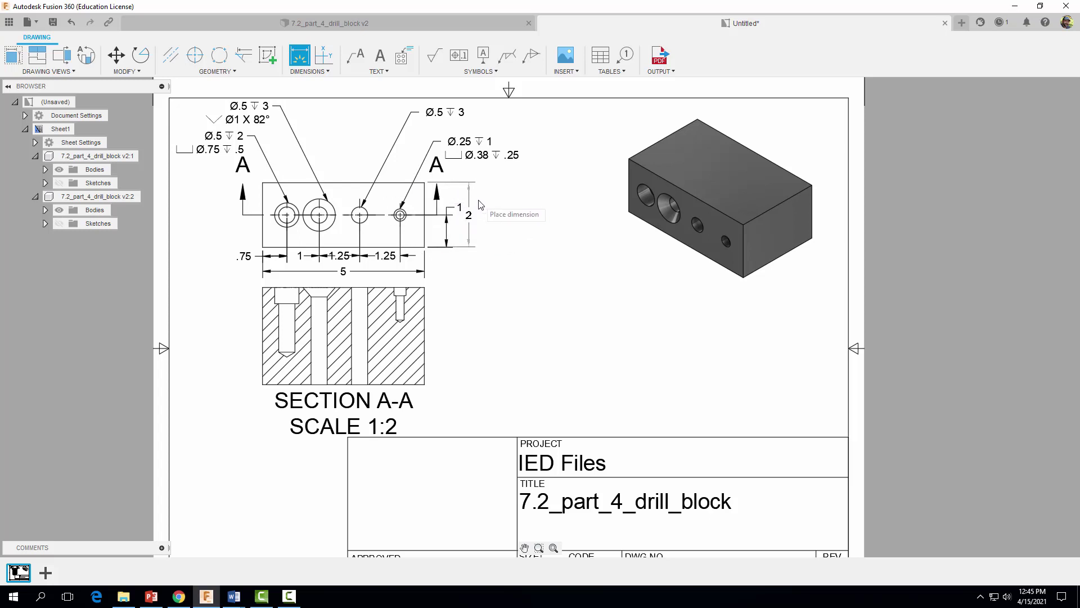
left_click(481, 204)
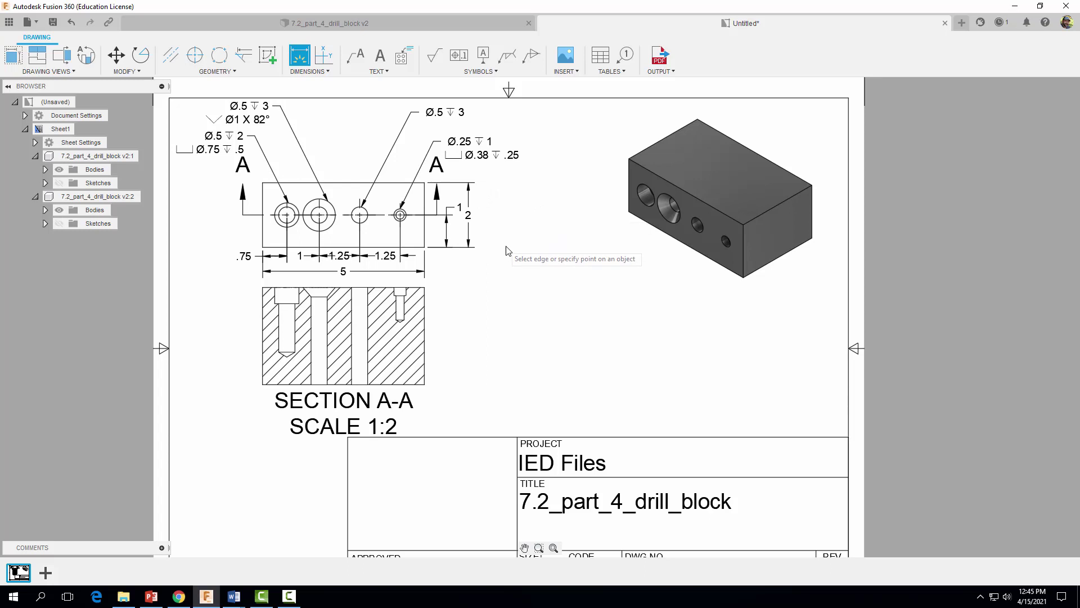
key("Escape")
left_click(460, 212)
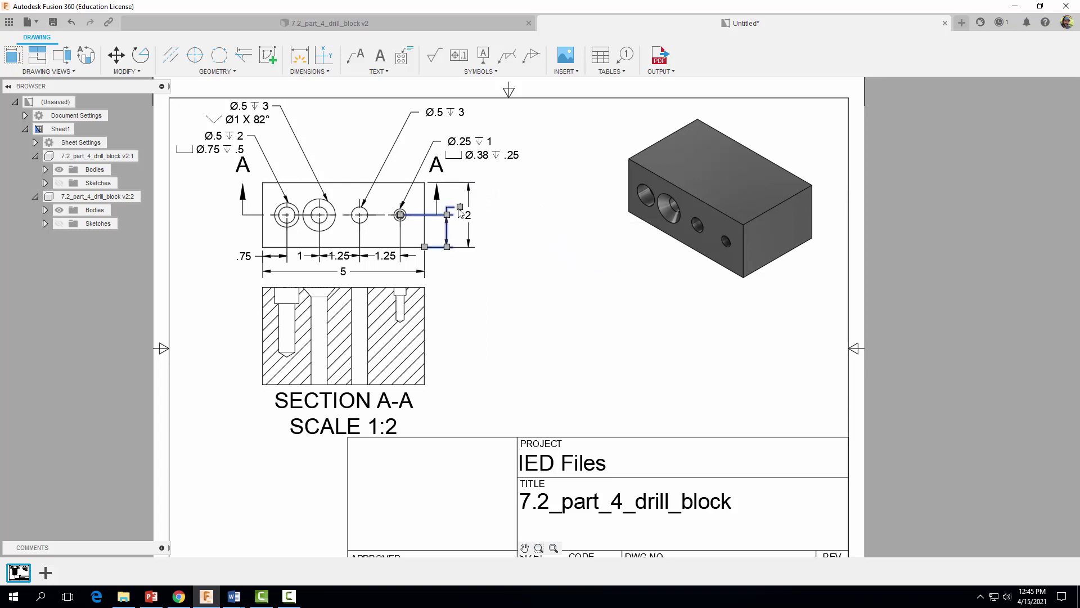
left_click_drag(460, 208, 447, 234)
left_click(518, 262)
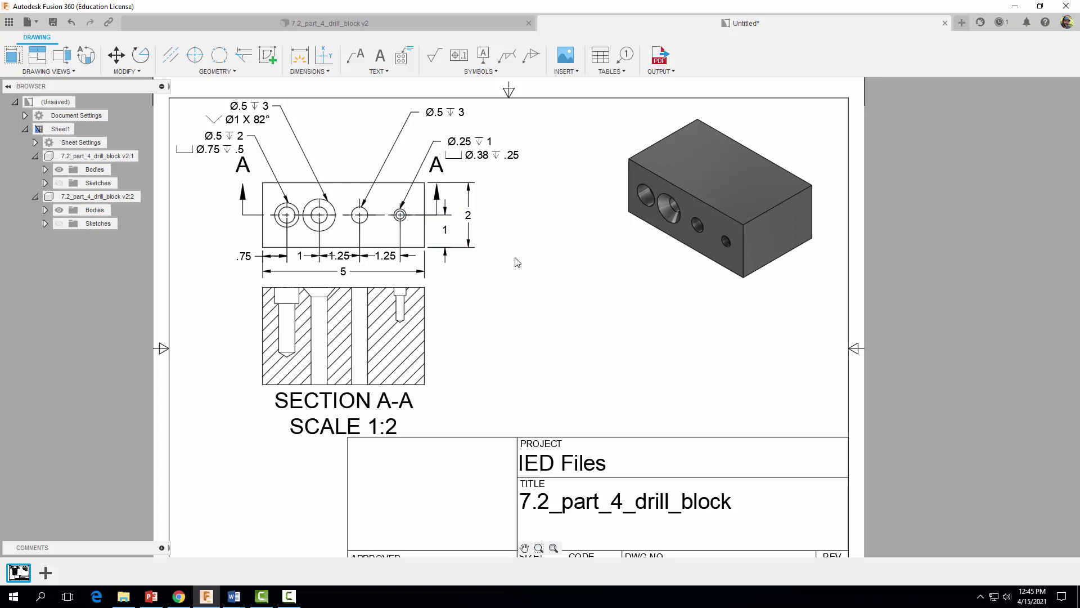
Step: Add a vertical 3 dimension between section A-A's right corners, then zoom out to the full sheet
left_click(299, 55)
left_click(425, 289)
left_click(425, 384)
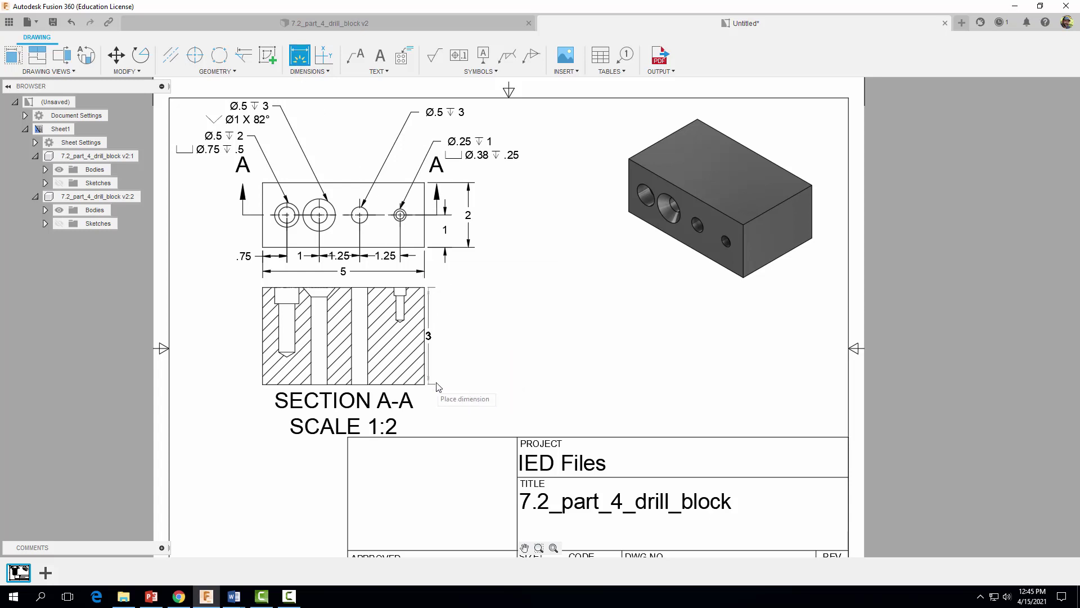
left_click(446, 384)
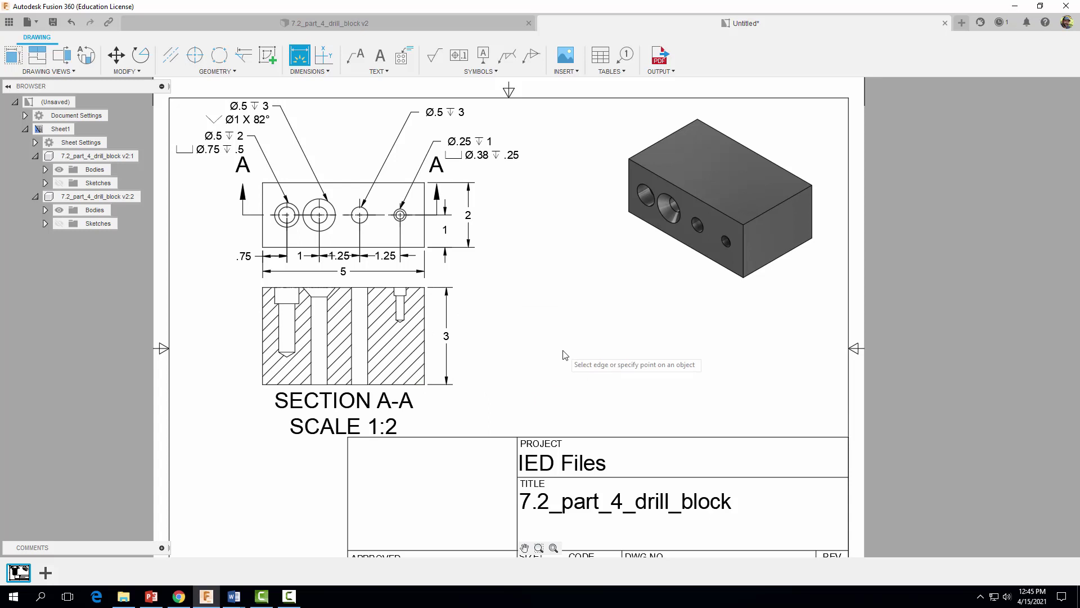
key("Escape")
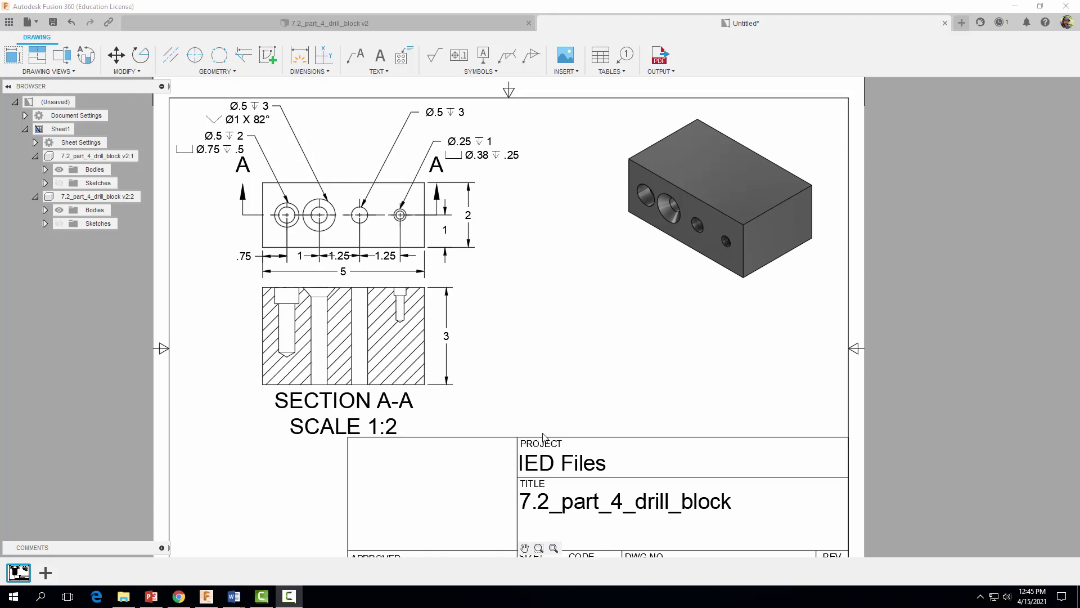
scroll(544, 437, "down", 1)
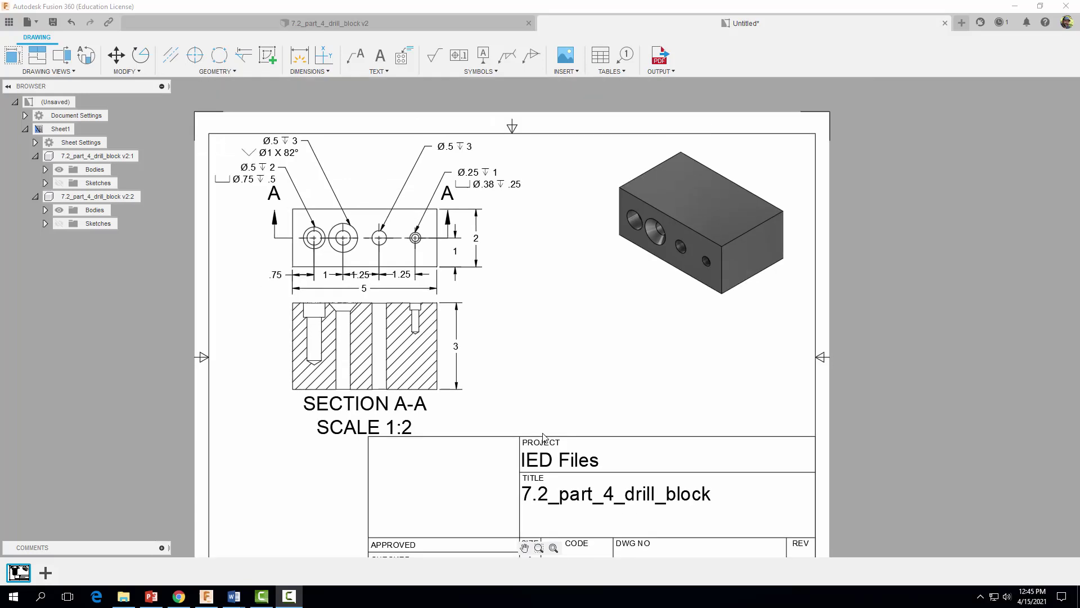
scroll(559, 391, "down", 2)
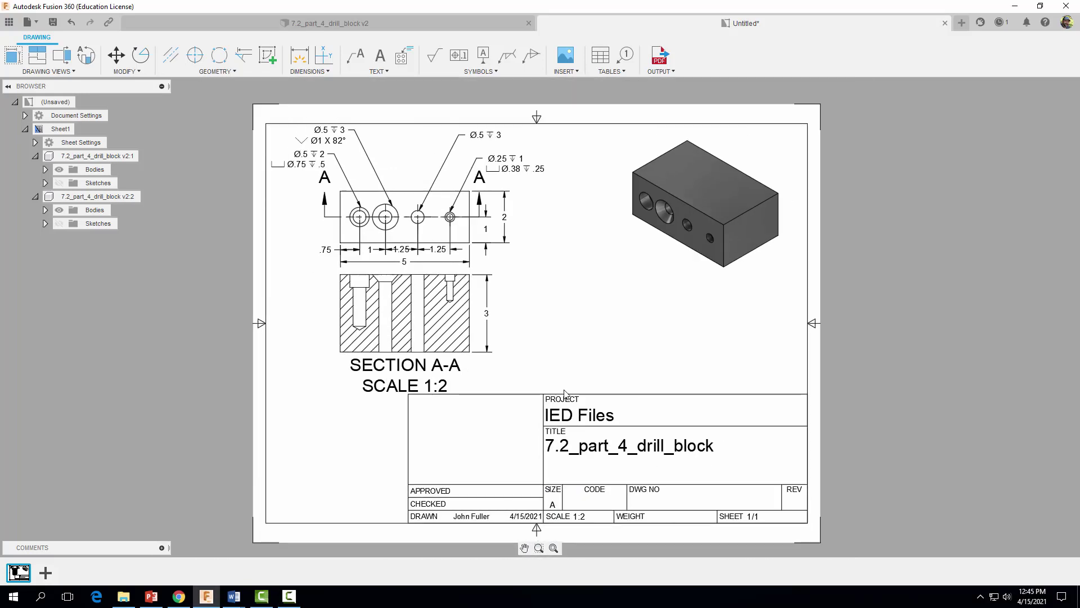